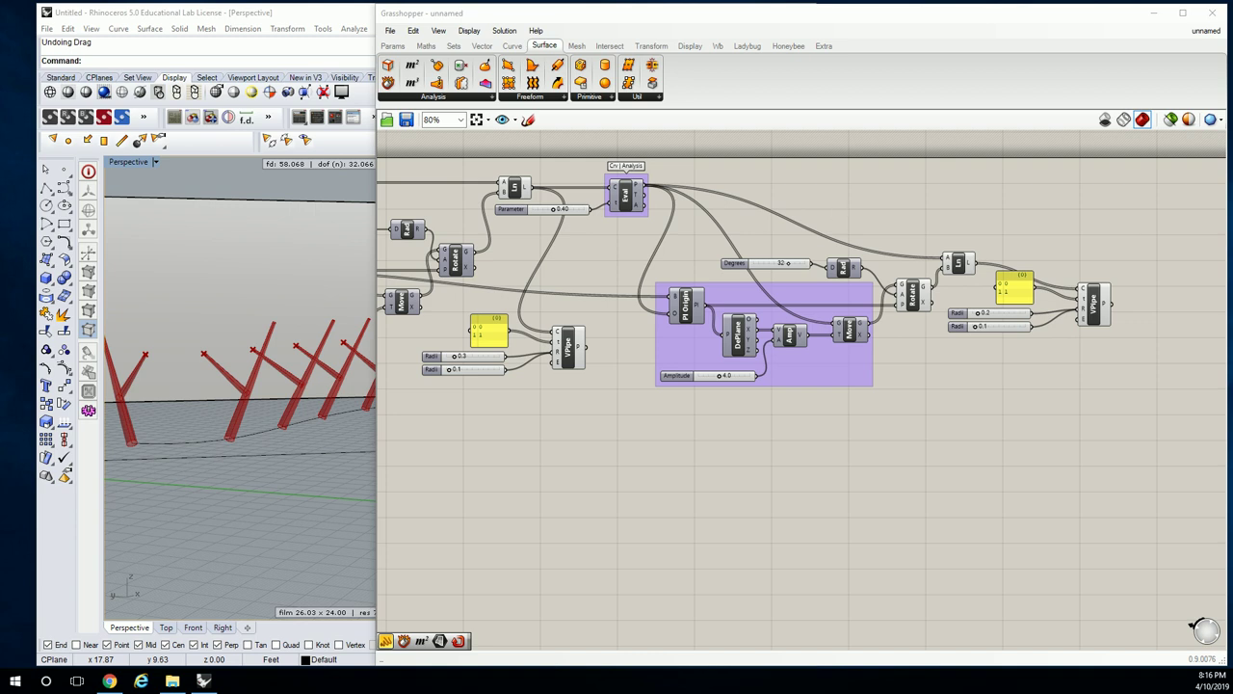
- Check the shade structure reference, then look over the definition and orbit the pipes
click(109, 680)
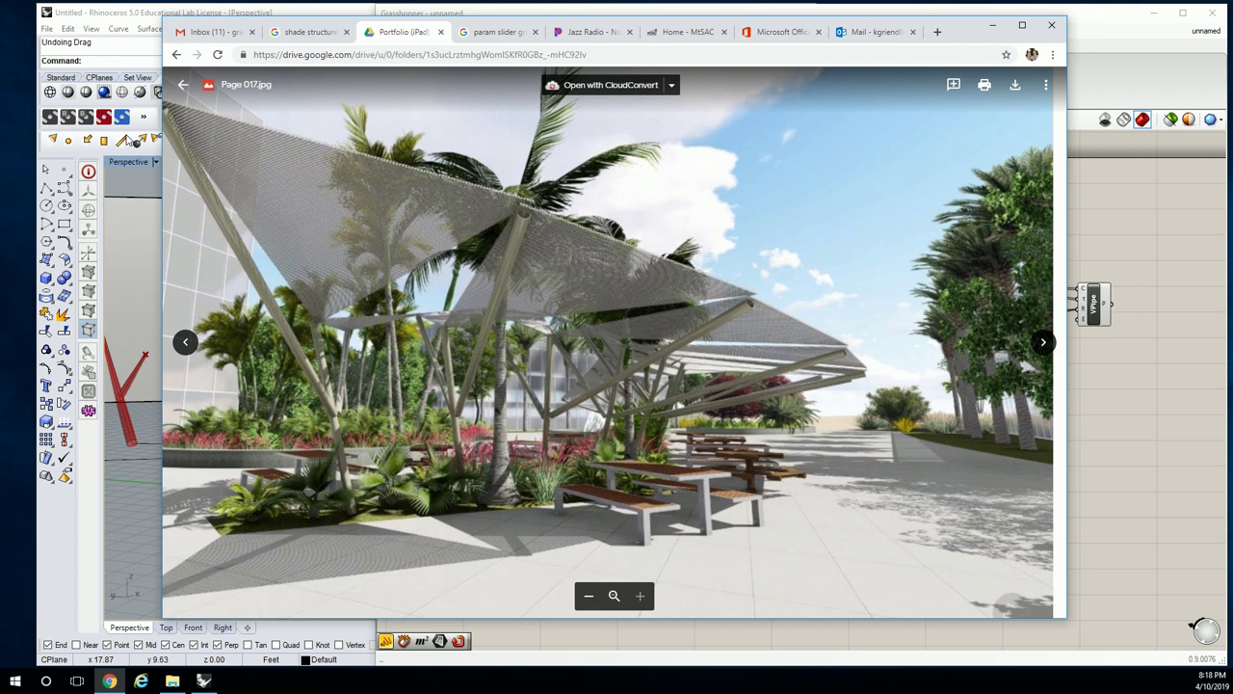
click(1110, 242)
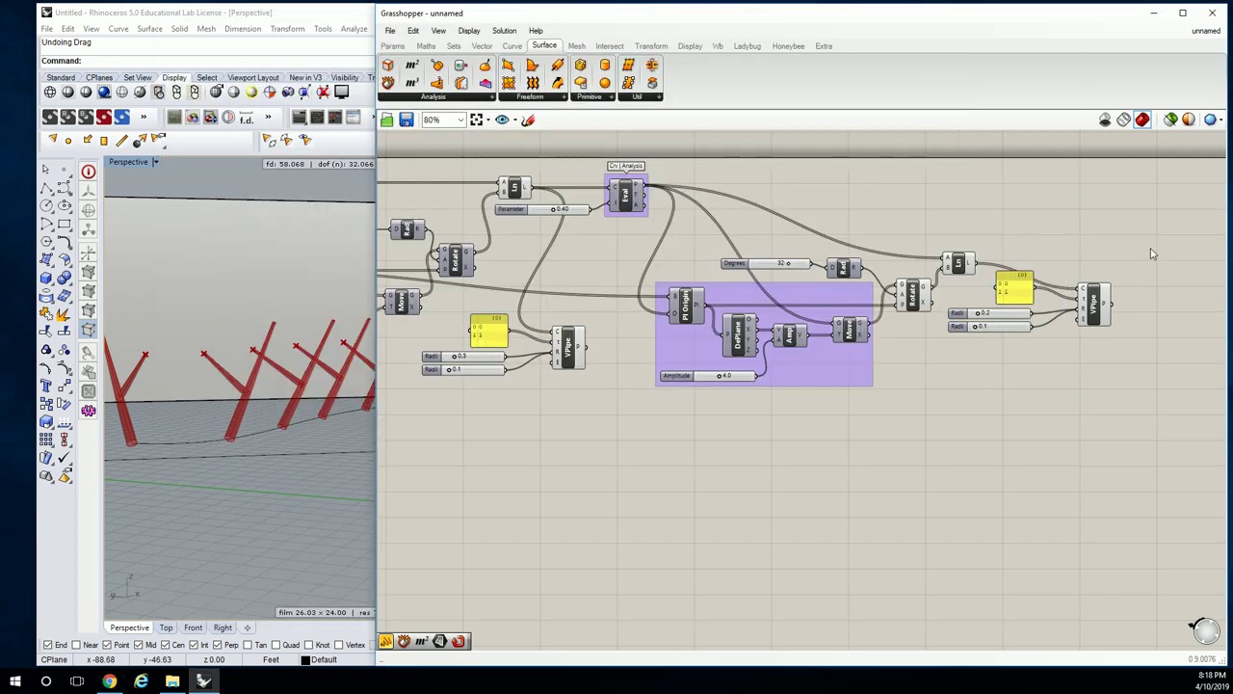
right_drag(1129, 232, 1072, 177)
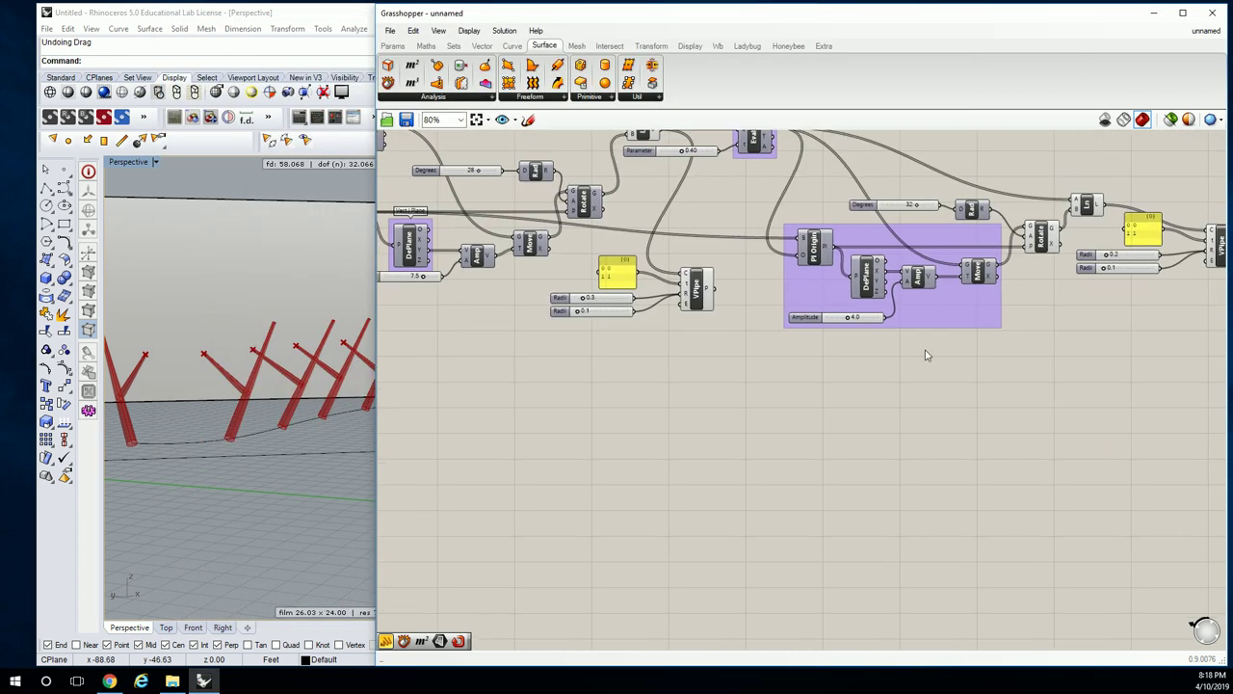
right_drag(366, 405, 264, 373)
right_drag(371, 395, 324, 385)
click(564, 380)
right_drag(564, 380, 930, 467)
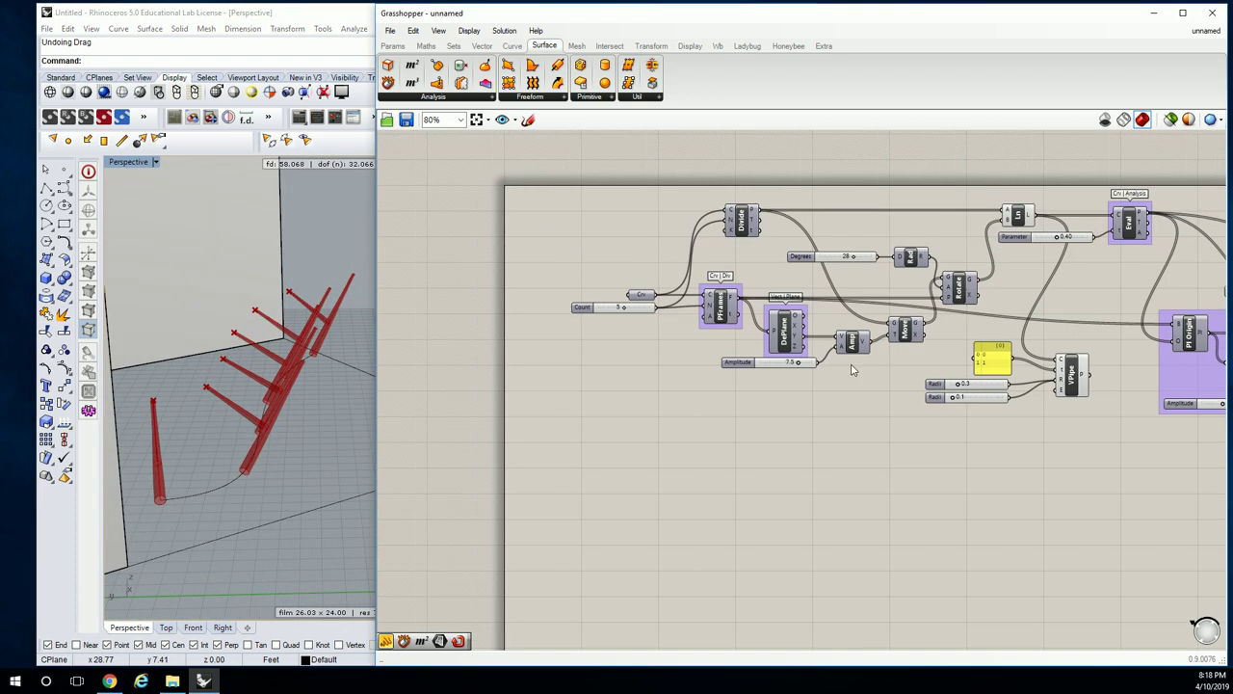
- Add a Point List component fed by the first Rotate's geometry output
click(690, 48)
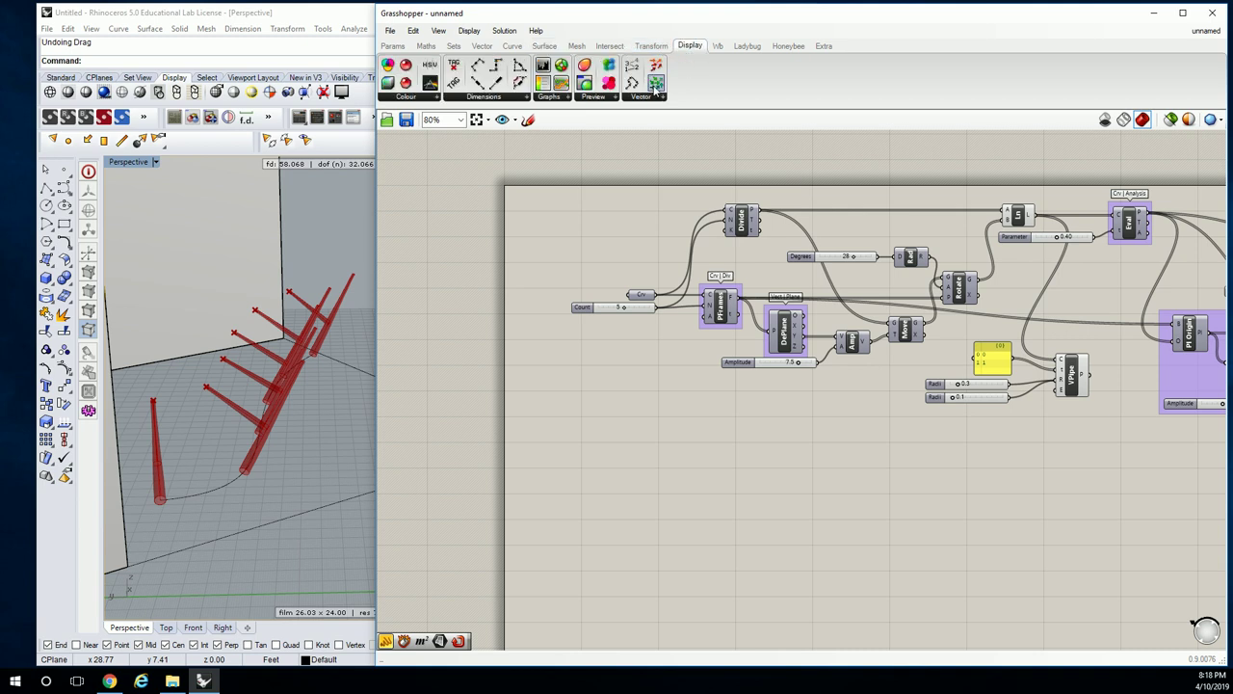
click(644, 97)
click(661, 123)
click(881, 467)
scroll(878, 470, up, 3)
scroll(848, 366, down, 2)
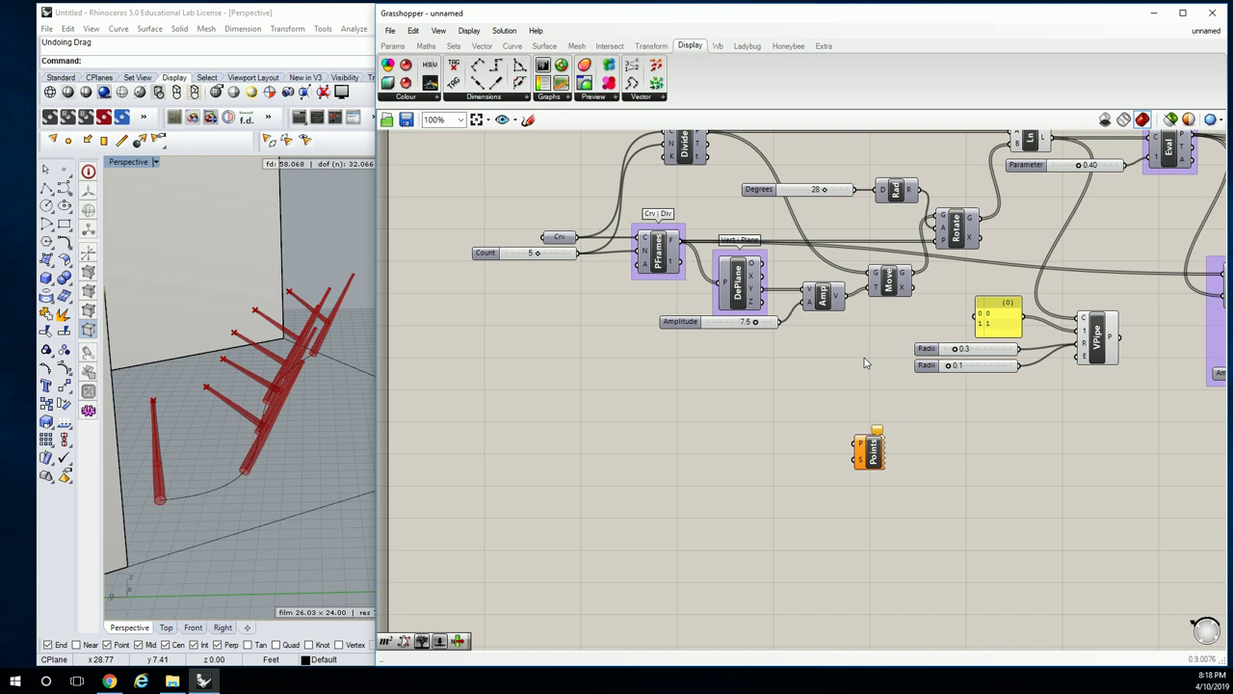
right_drag(864, 358, 822, 393)
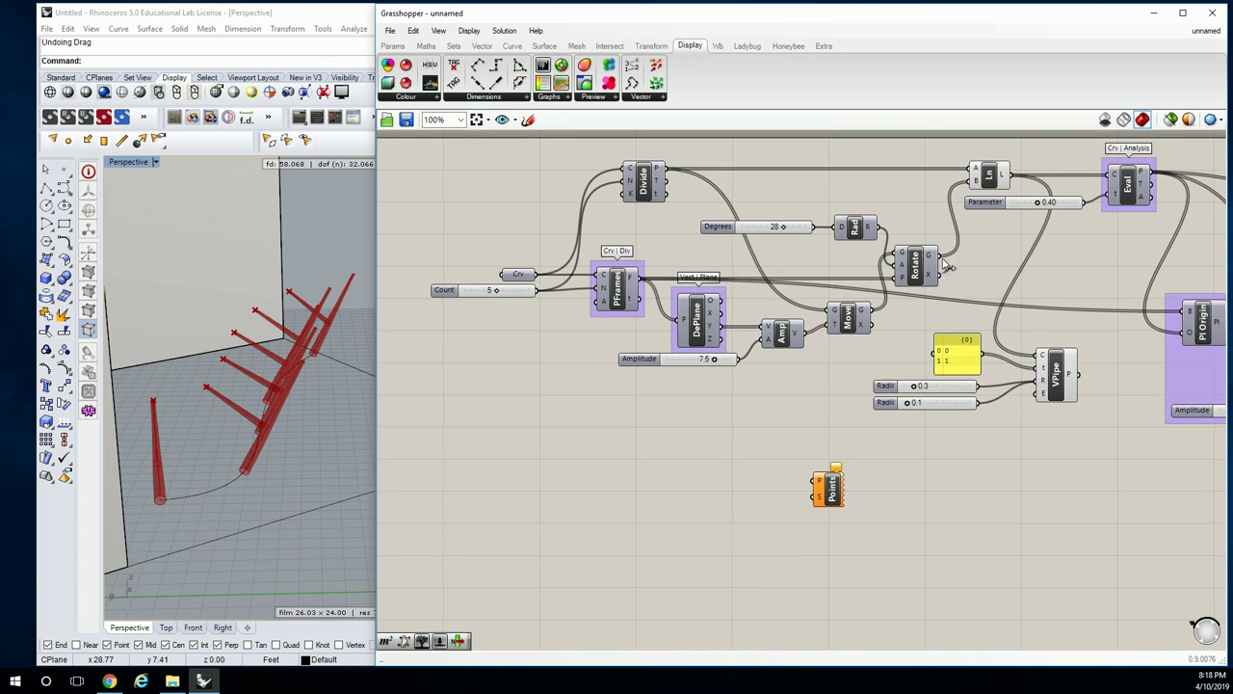
drag(940, 257, 816, 482)
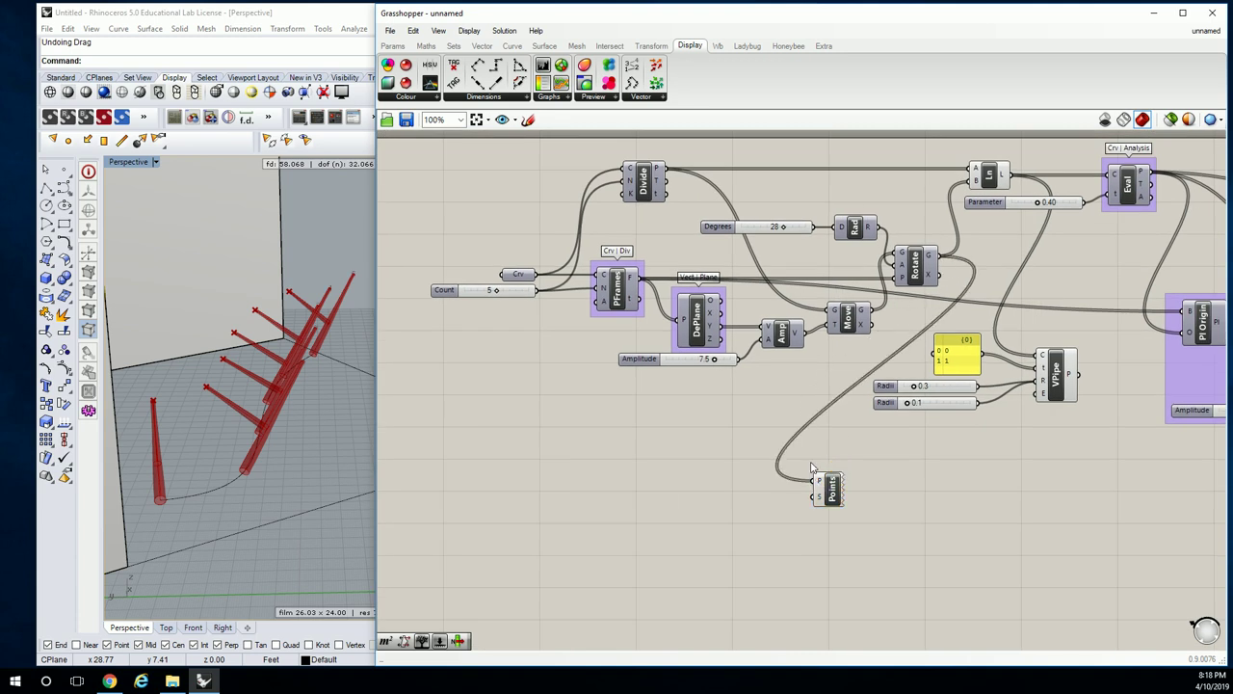
- Drive the Point List size with a 0<1.0 slider set to 1.1
double_click(768, 505)
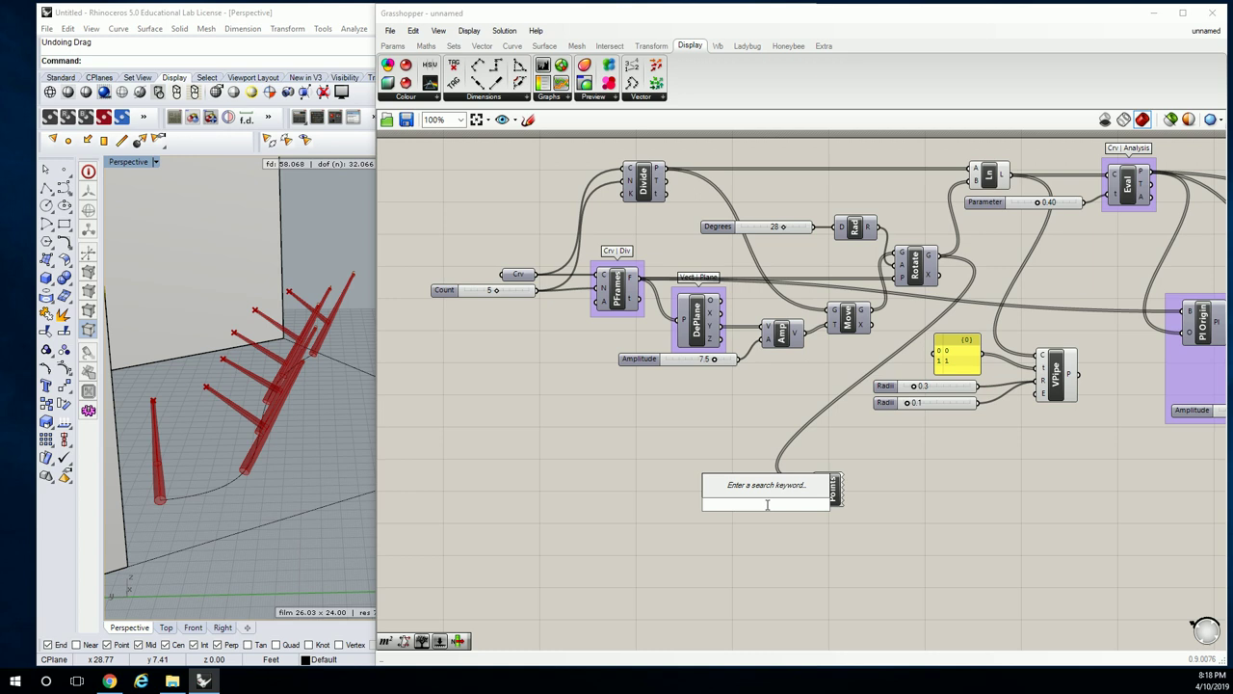
text(0<)
text(1.0)
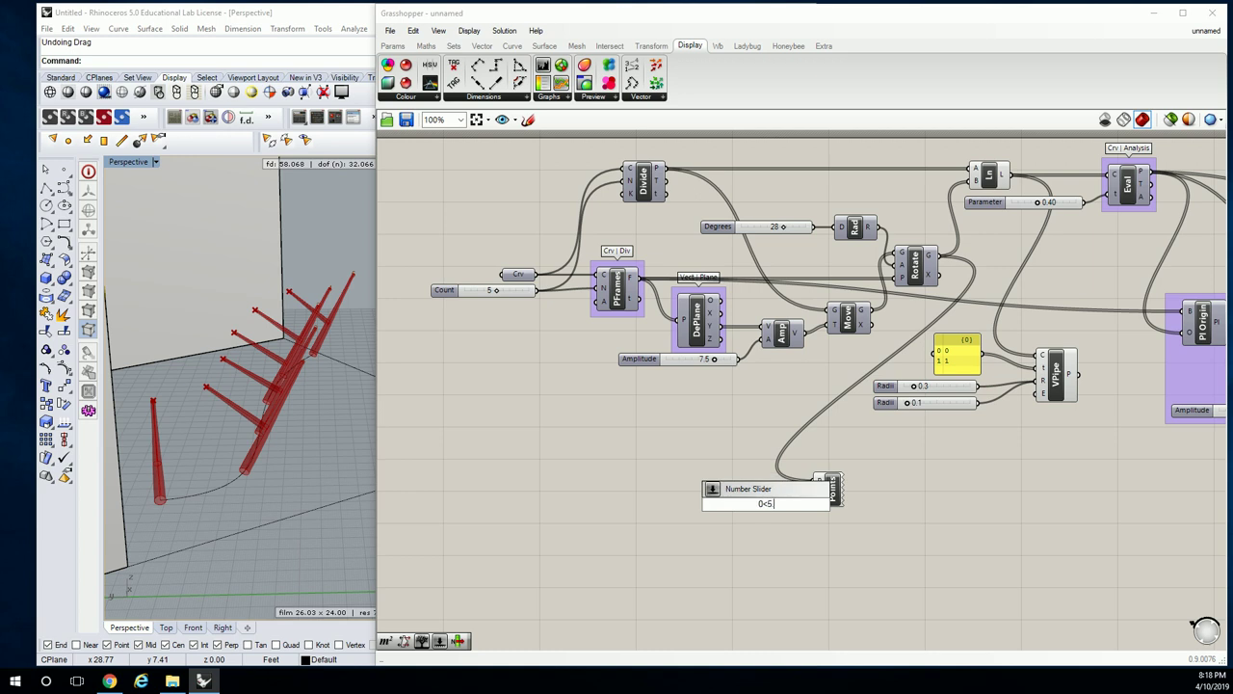
key(Return)
drag(786, 510, 815, 500)
click(821, 493)
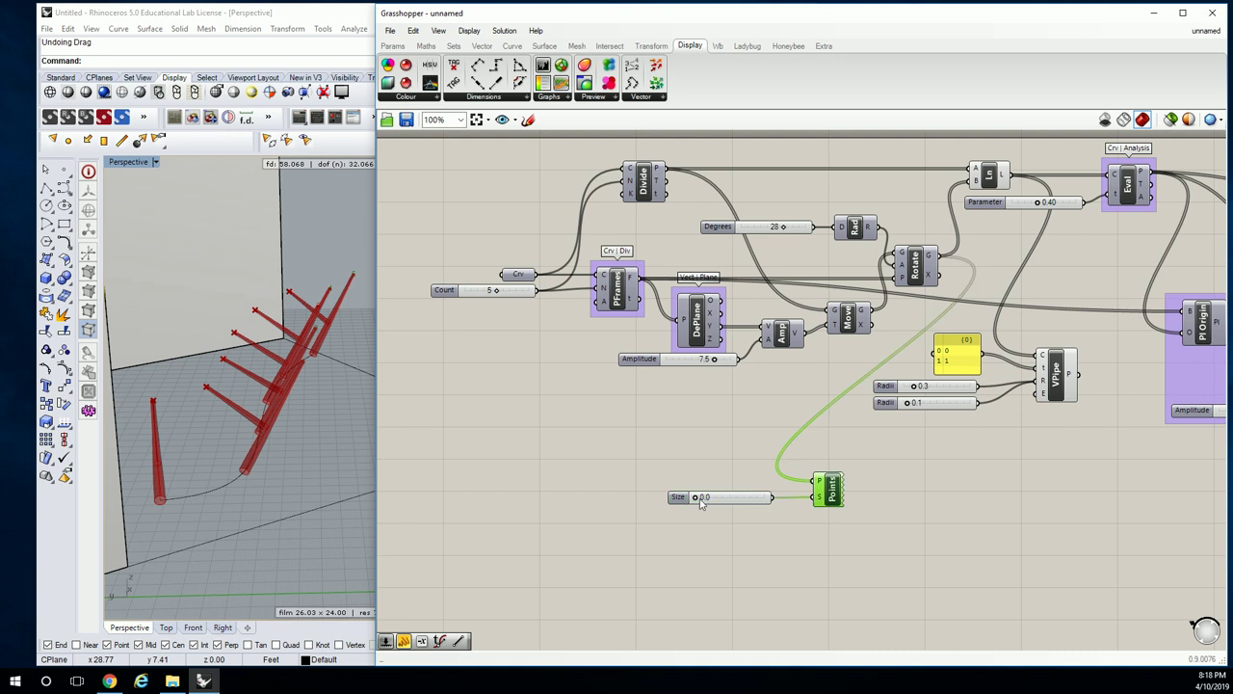
drag(694, 498, 711, 501)
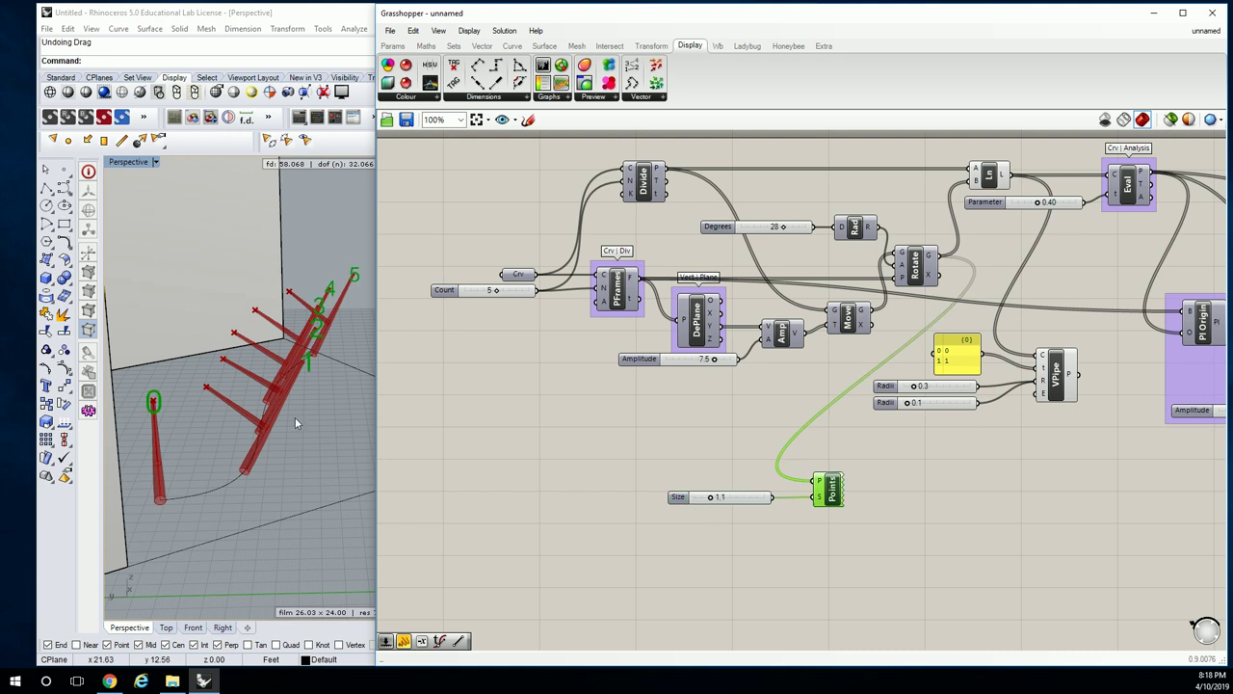
right_drag(294, 417, 302, 415)
click(702, 449)
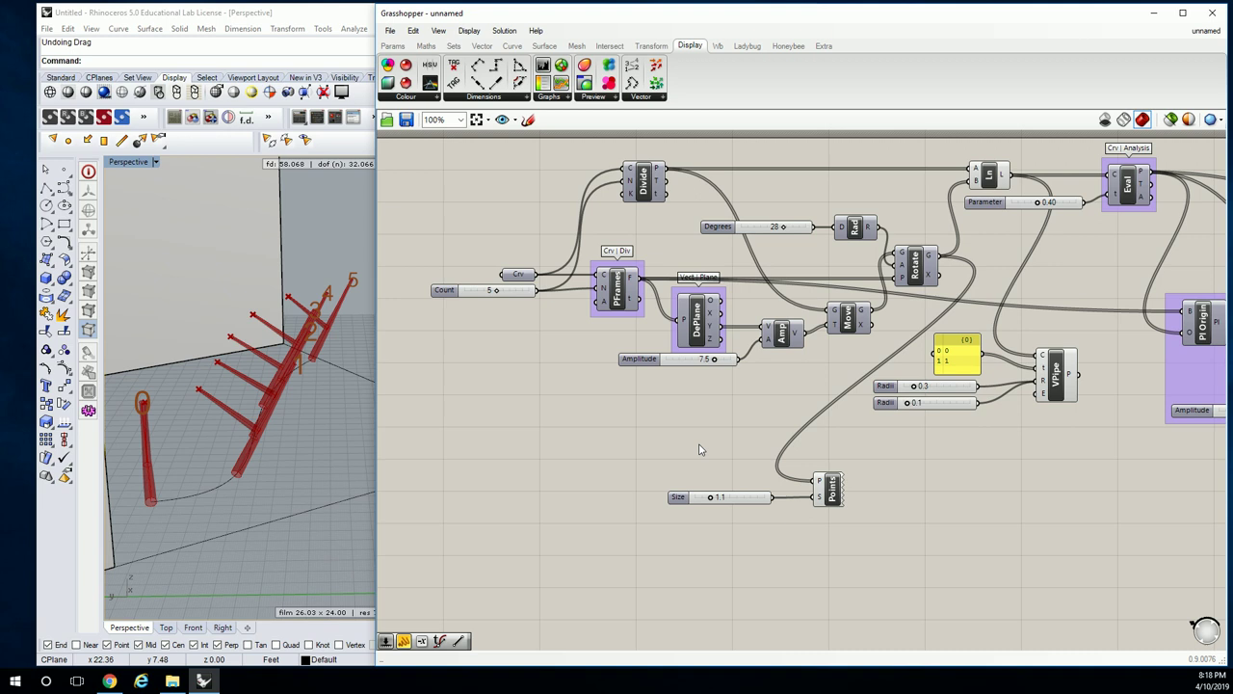
- Copy the Size slider and Point List, feeding the copy from the second Rotate's output
drag(888, 566, 617, 447)
scroll(730, 474, down, 3)
right_drag(815, 484, 732, 476)
alt+drag(661, 483, 1153, 499)
scroll(1117, 427, up, 3)
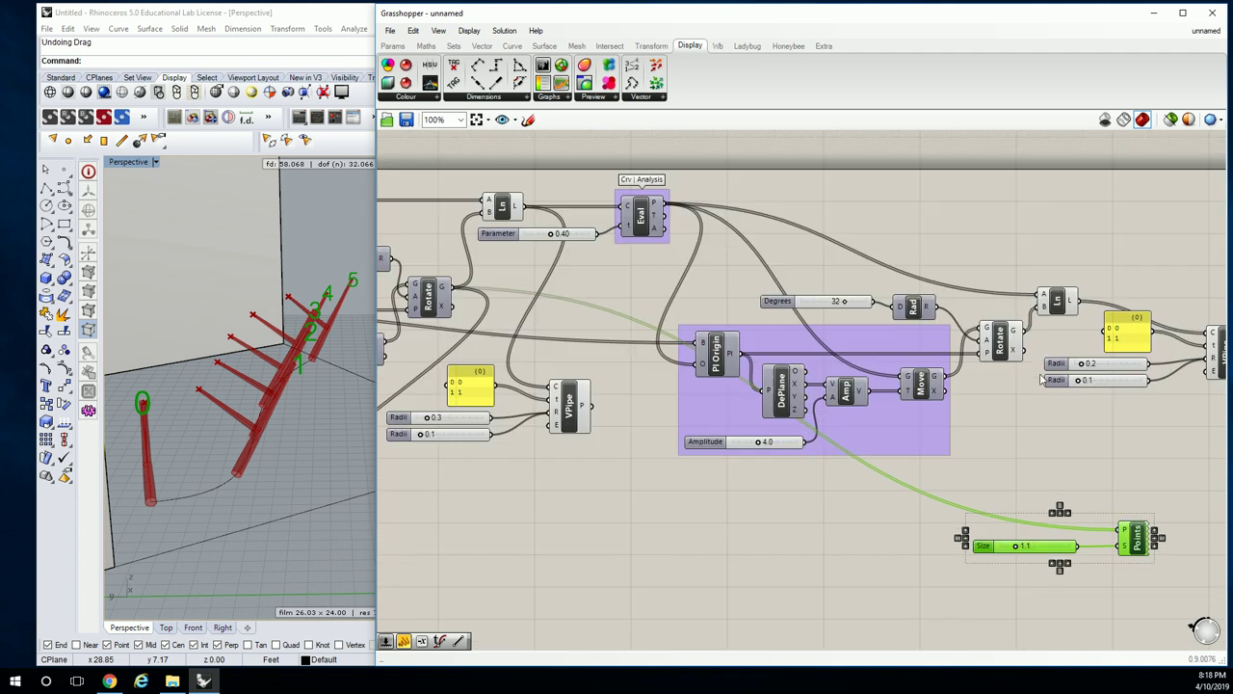
drag(1023, 330, 1120, 529)
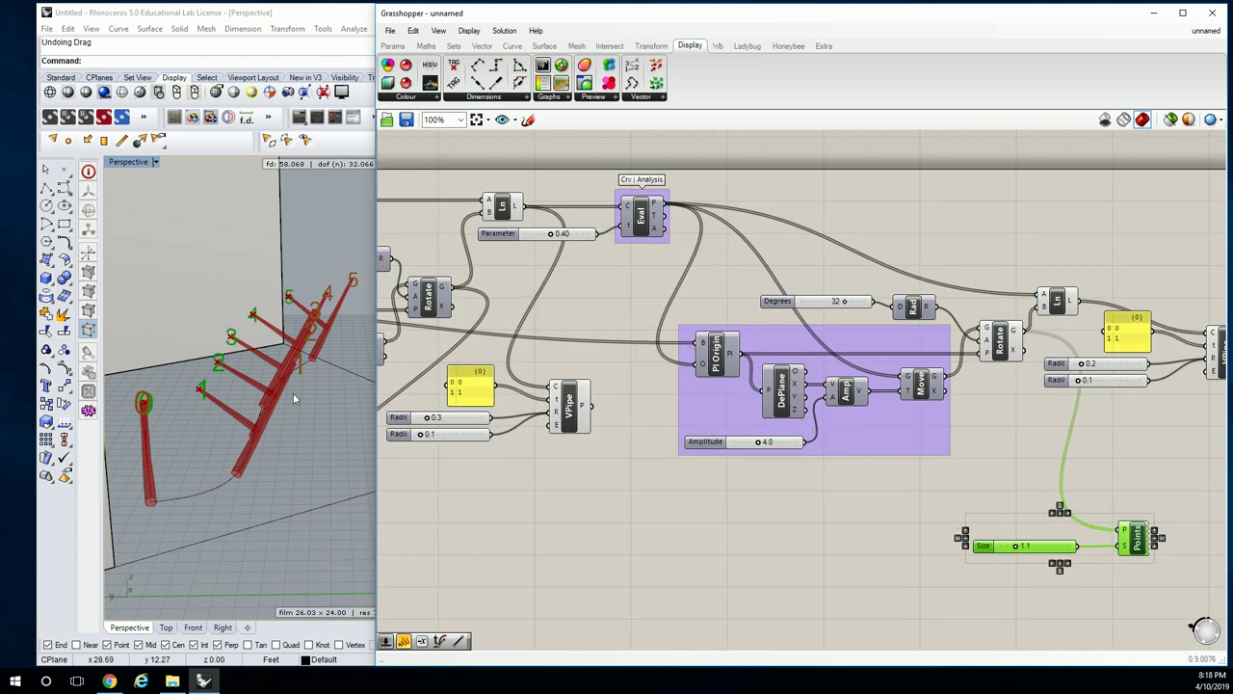
click(322, 469)
click(764, 543)
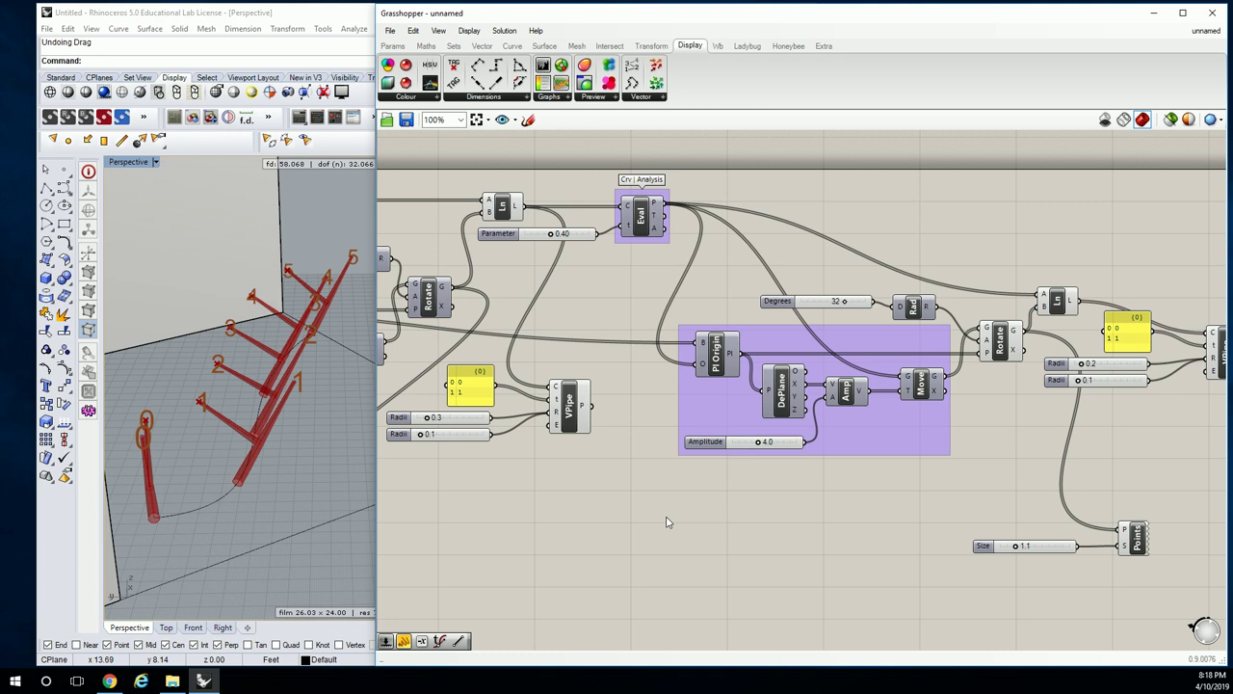
right_drag(168, 351, 250, 330)
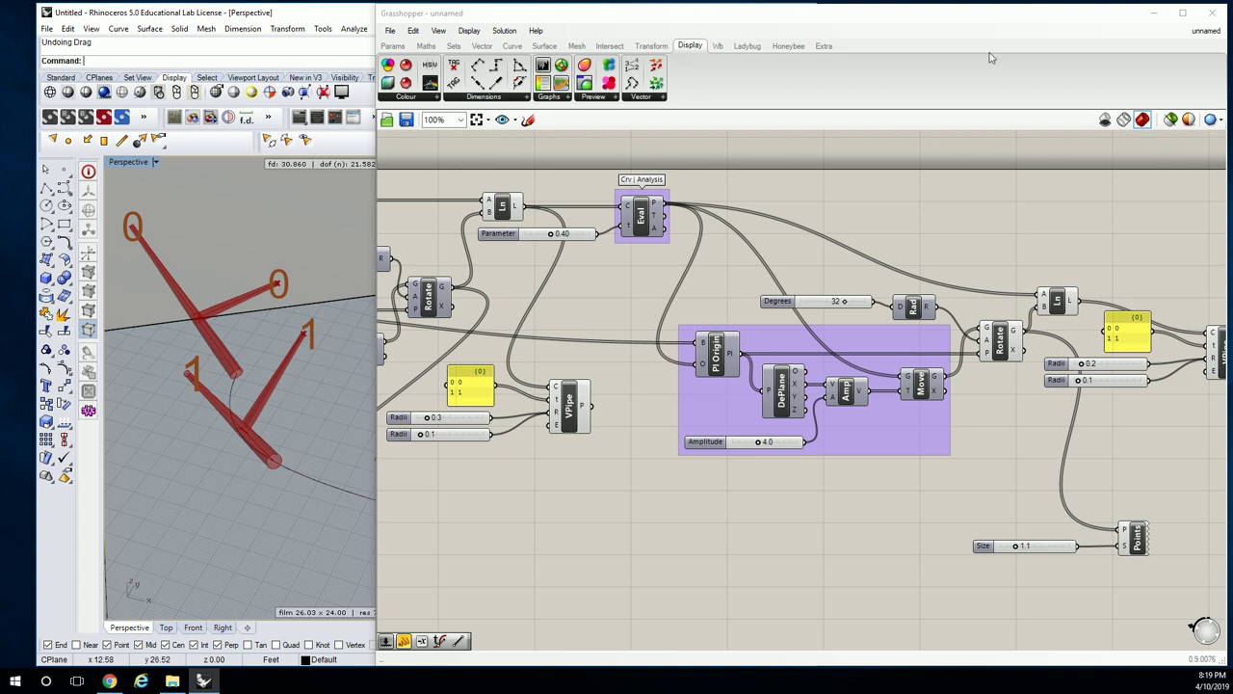
- Add a panel listing the first Rotate's six point coordinates, sized to fit
right_drag(1028, 226, 947, 283)
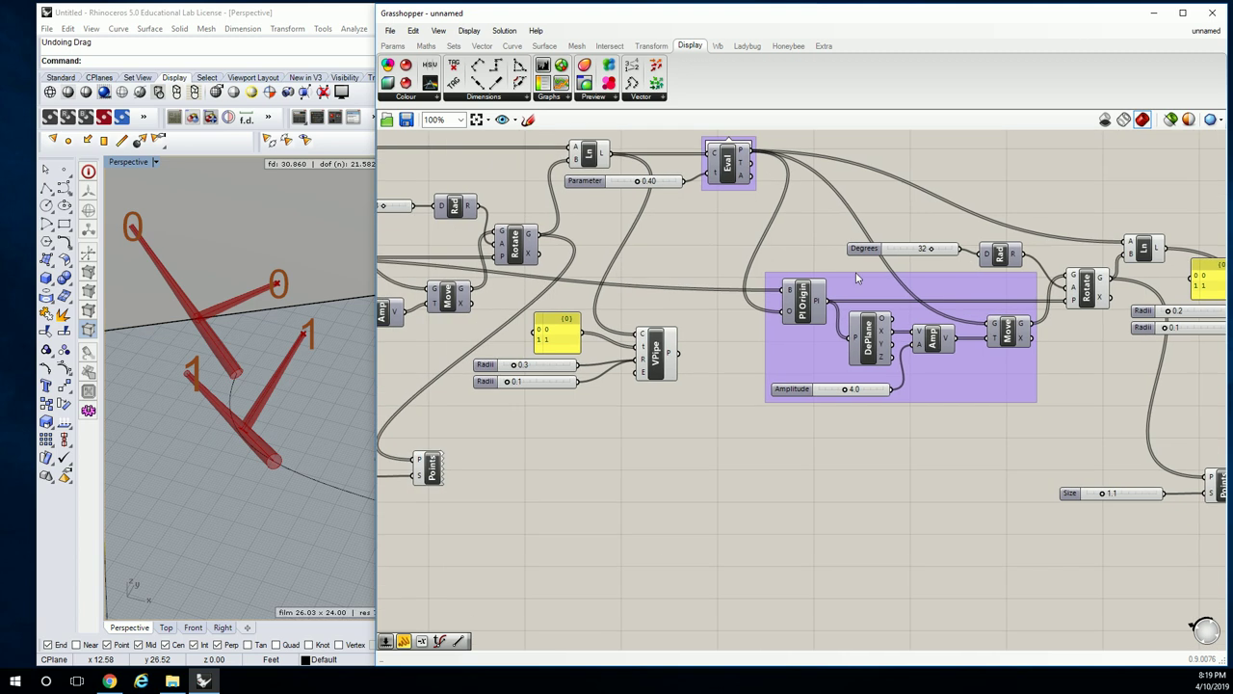
click(394, 46)
drag(556, 83, 678, 443)
right_drag(677, 455, 918, 456)
drag(918, 454, 801, 495)
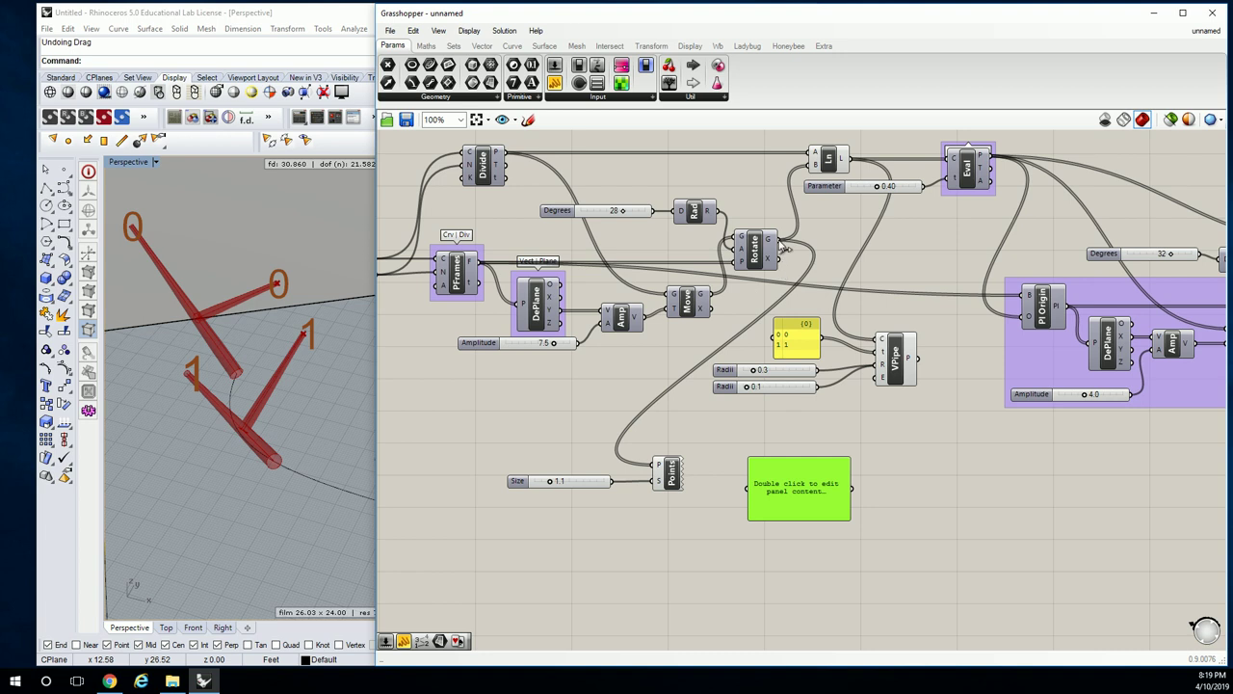
drag(786, 249, 749, 489)
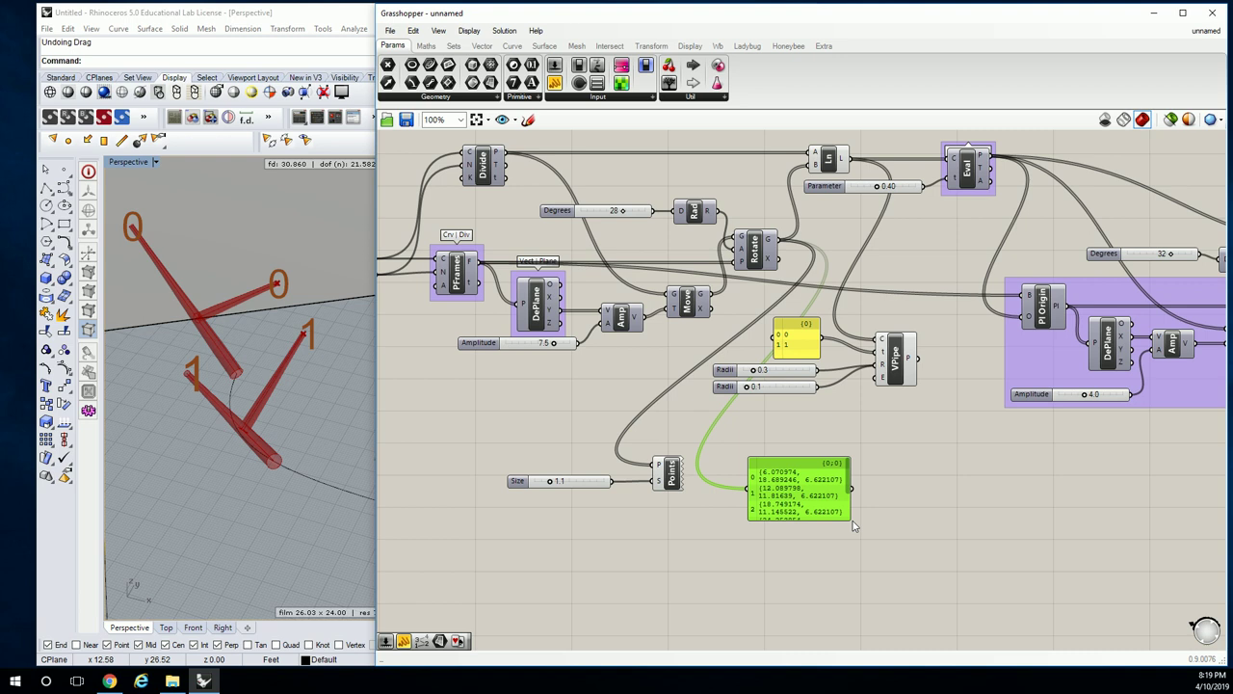
drag(849, 519, 944, 565)
drag(819, 511, 1079, 562)
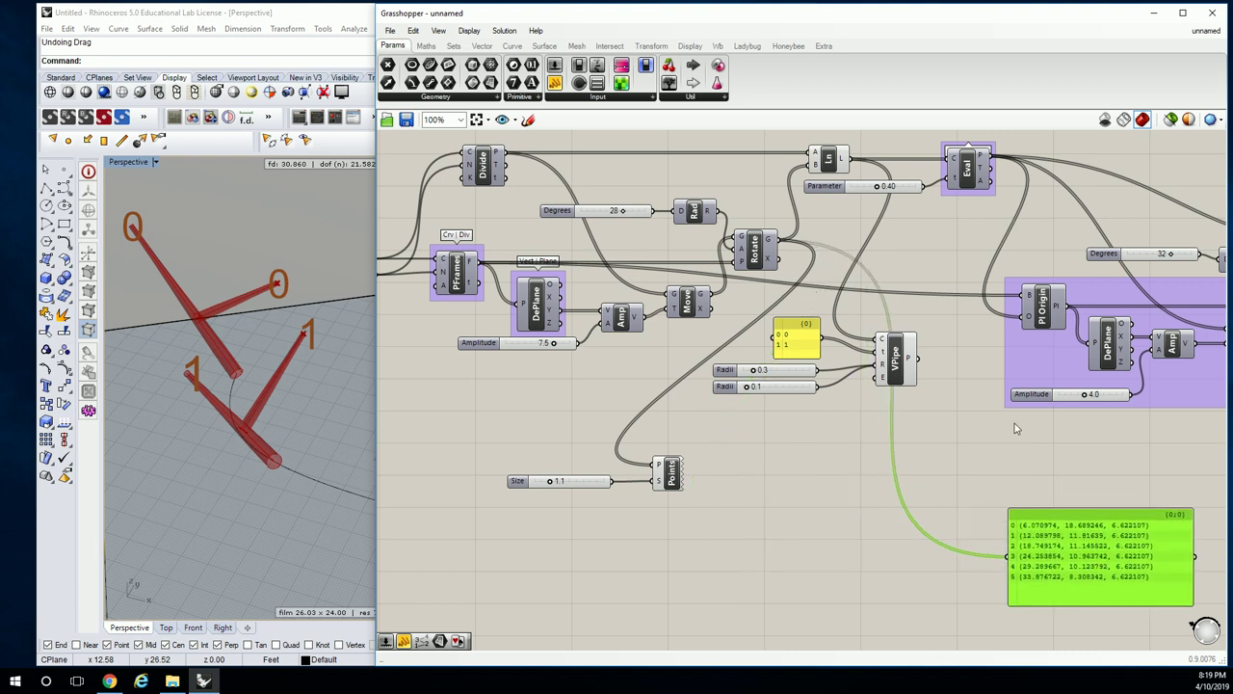
- Add a second panel for the second Rotate's coordinates and frame both panels
right_drag(1014, 423, 616, 342)
click(720, 366)
right_drag(721, 366, 812, 401)
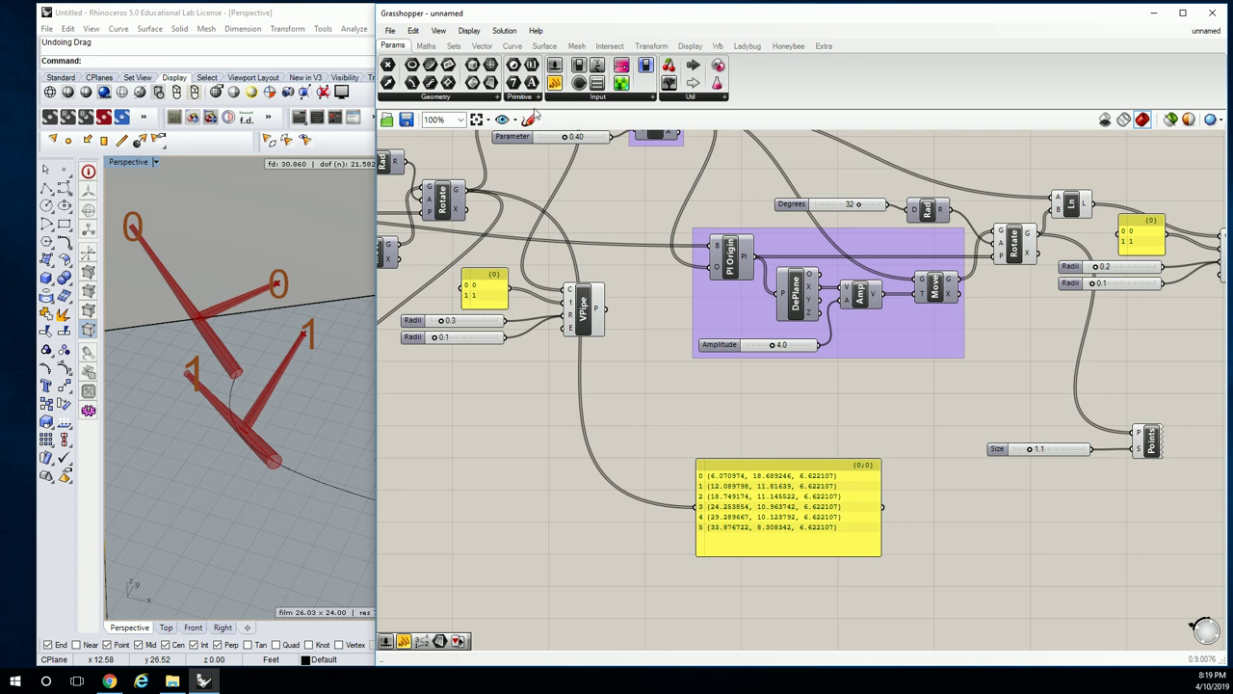
drag(553, 83, 1156, 366)
right_drag(1124, 352, 1024, 352)
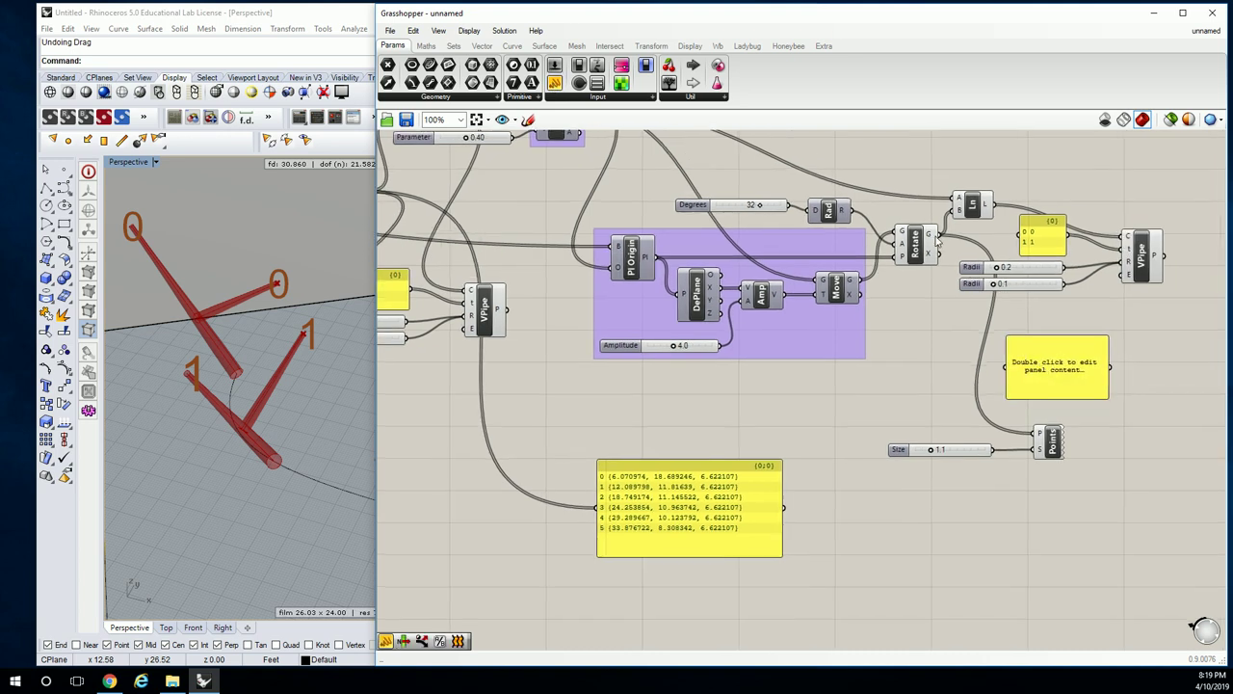
drag(936, 238, 1017, 563)
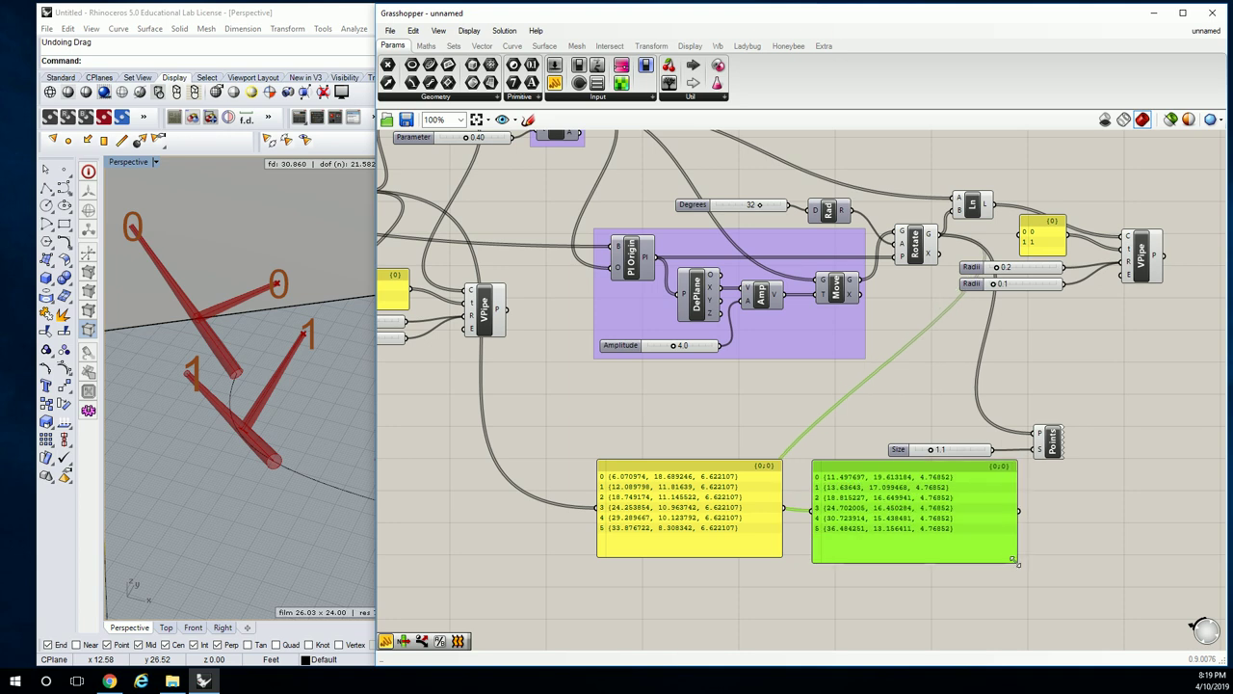
scroll(739, 490, up, 2)
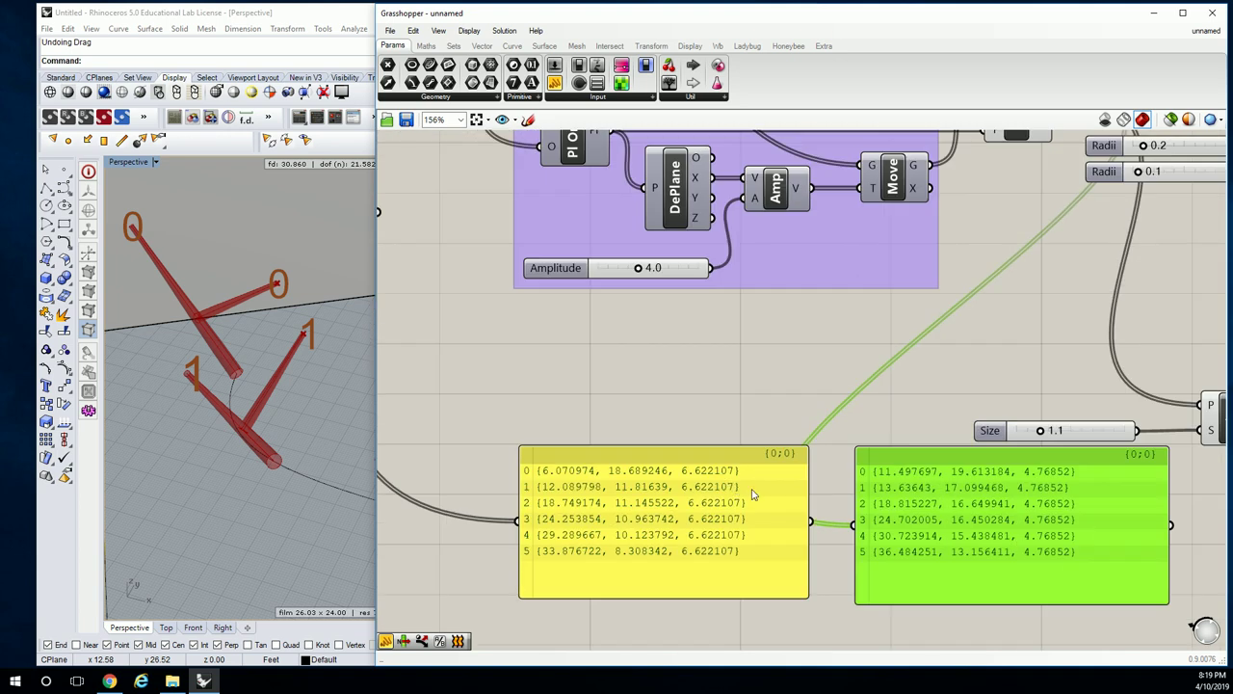
scroll(753, 494, up, 2)
scroll(792, 421, down, 1)
right_drag(793, 421, 806, 258)
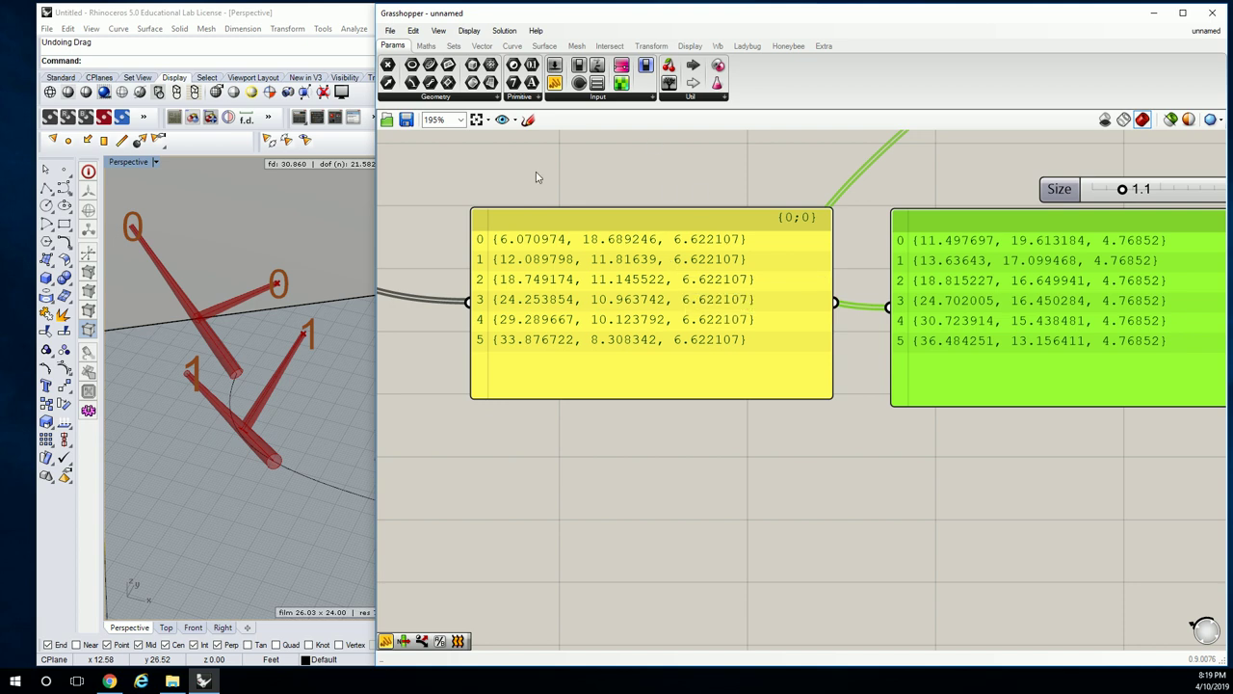
- Draw a trial red sketch stroke across the panel tops, then discard it
click(528, 119)
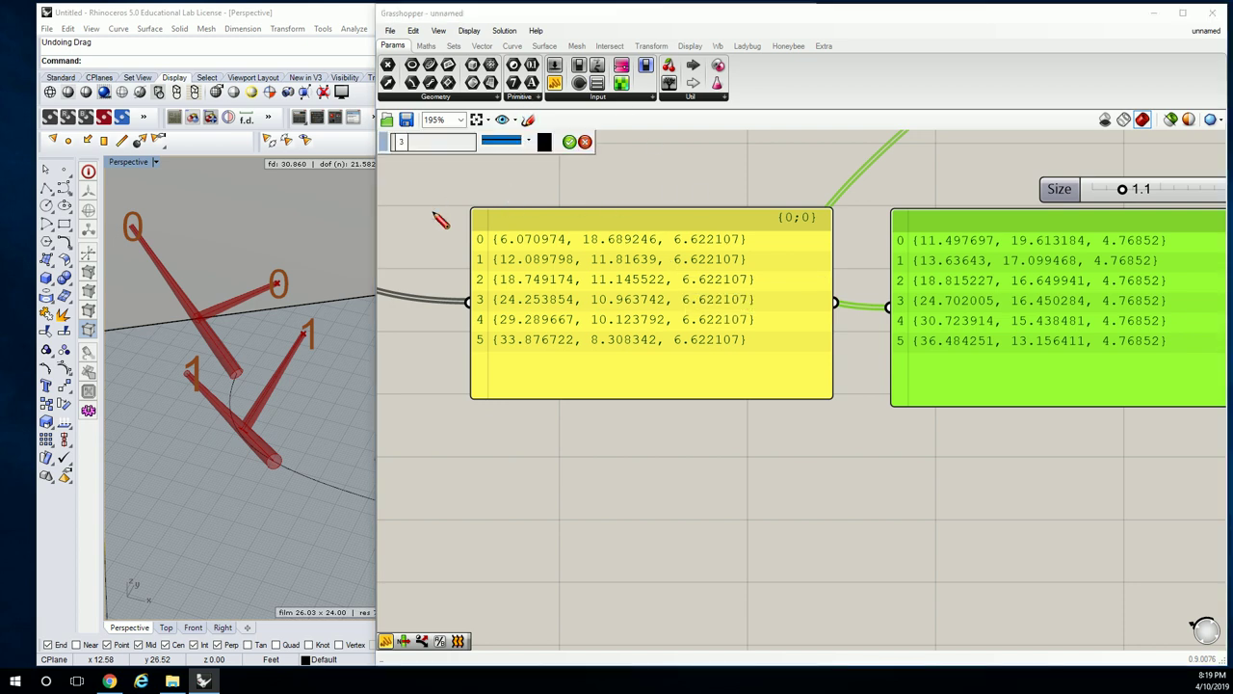
click(544, 142)
click(551, 181)
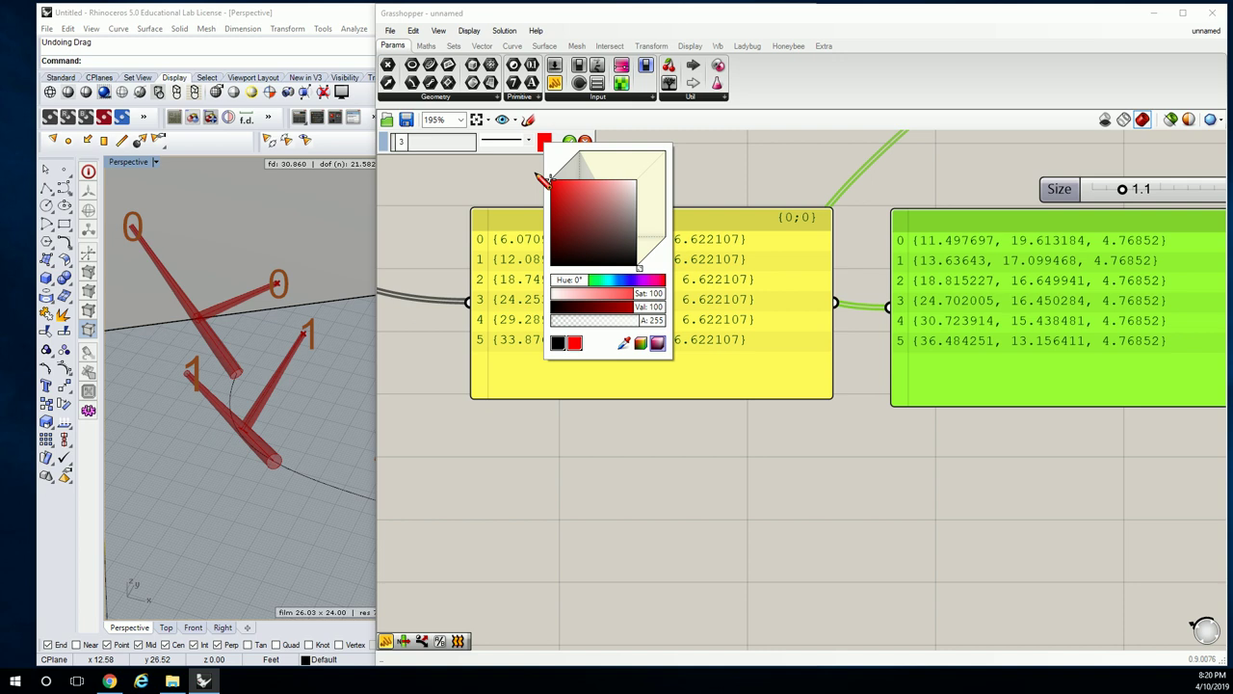
mouse_move(465, 209)
mouse_down()
mouse_move(959, 219)
mouse_move(1155, 232)
mouse_move(1175, 243)
mouse_move(586, 280)
mouse_move(458, 271)
mouse_up()
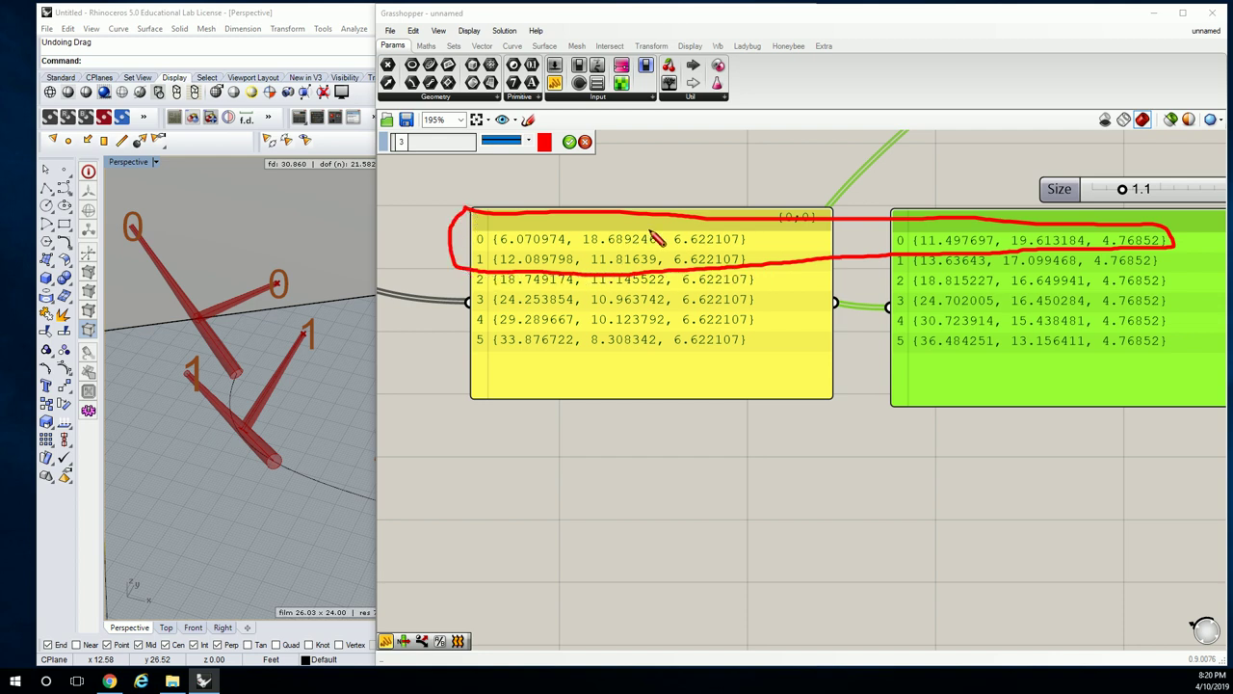
click(585, 143)
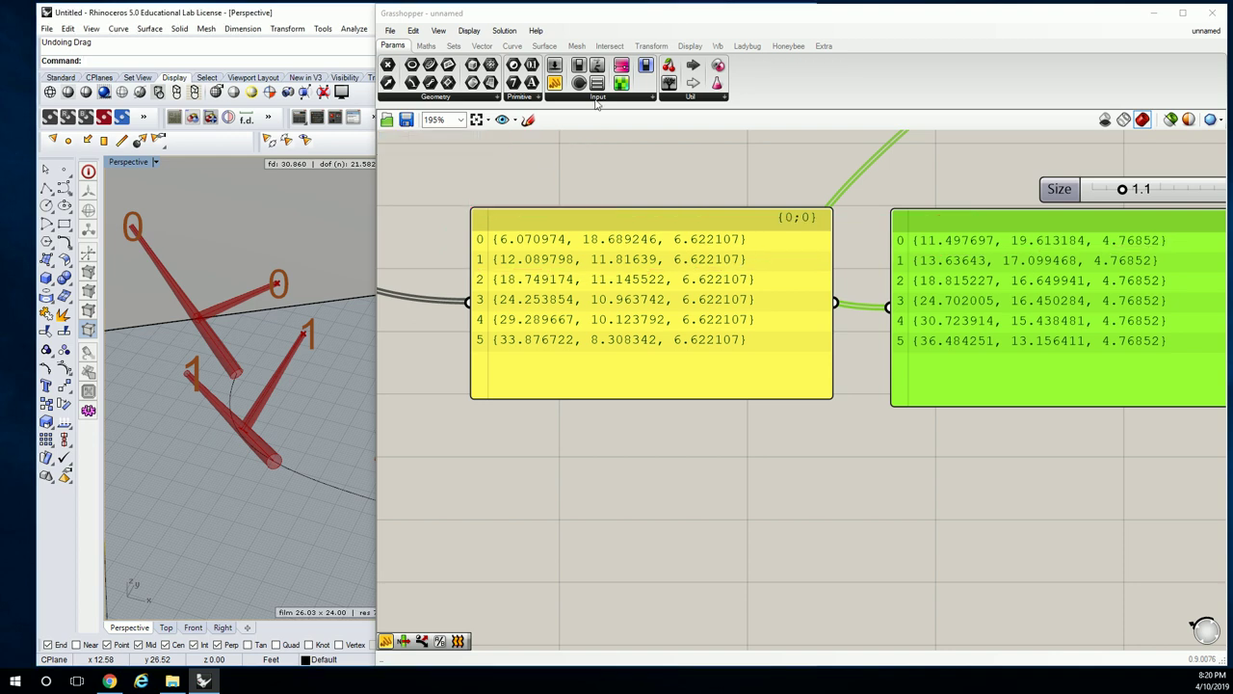
- Loop red around rows 0–1 of both panels and underline row 5 of the yellow panel
click(528, 119)
click(544, 142)
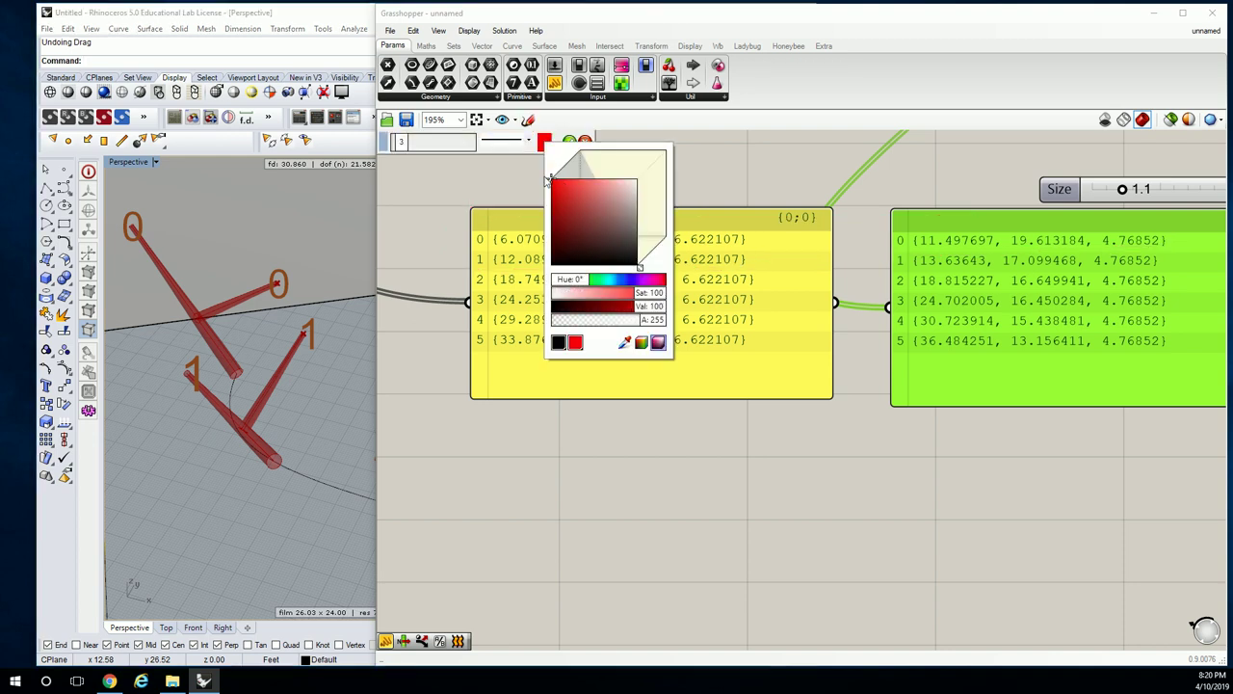
click(495, 187)
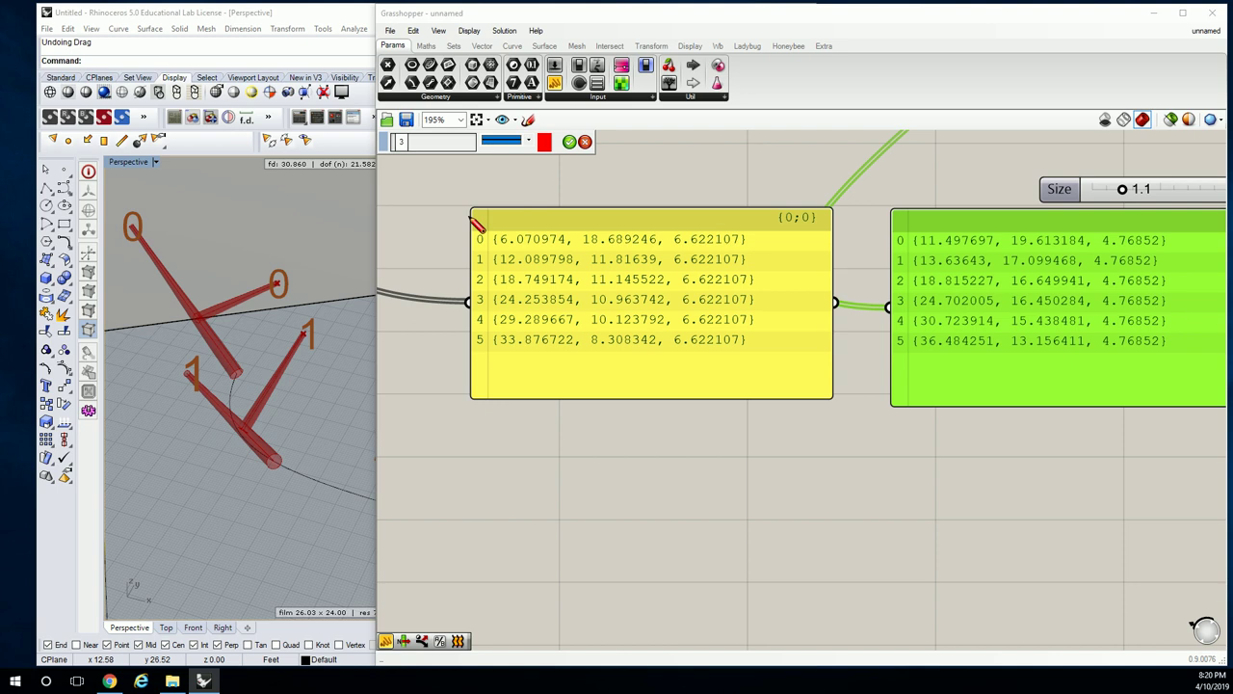
mouse_move(472, 216)
mouse_down()
mouse_move(1202, 247)
mouse_move(1185, 278)
mouse_move(936, 282)
mouse_move(875, 277)
mouse_move(878, 260)
mouse_move(501, 251)
mouse_move(482, 222)
mouse_up()
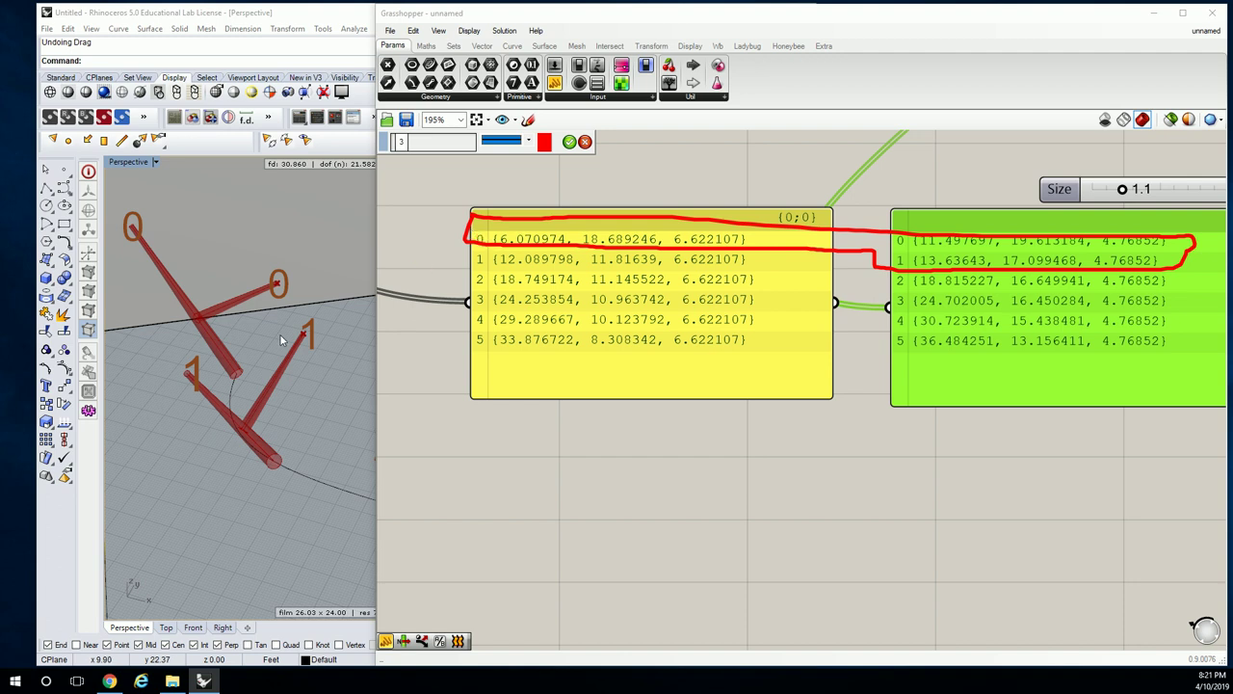
scroll(280, 333, down, 6)
scroll(347, 397, up, 6)
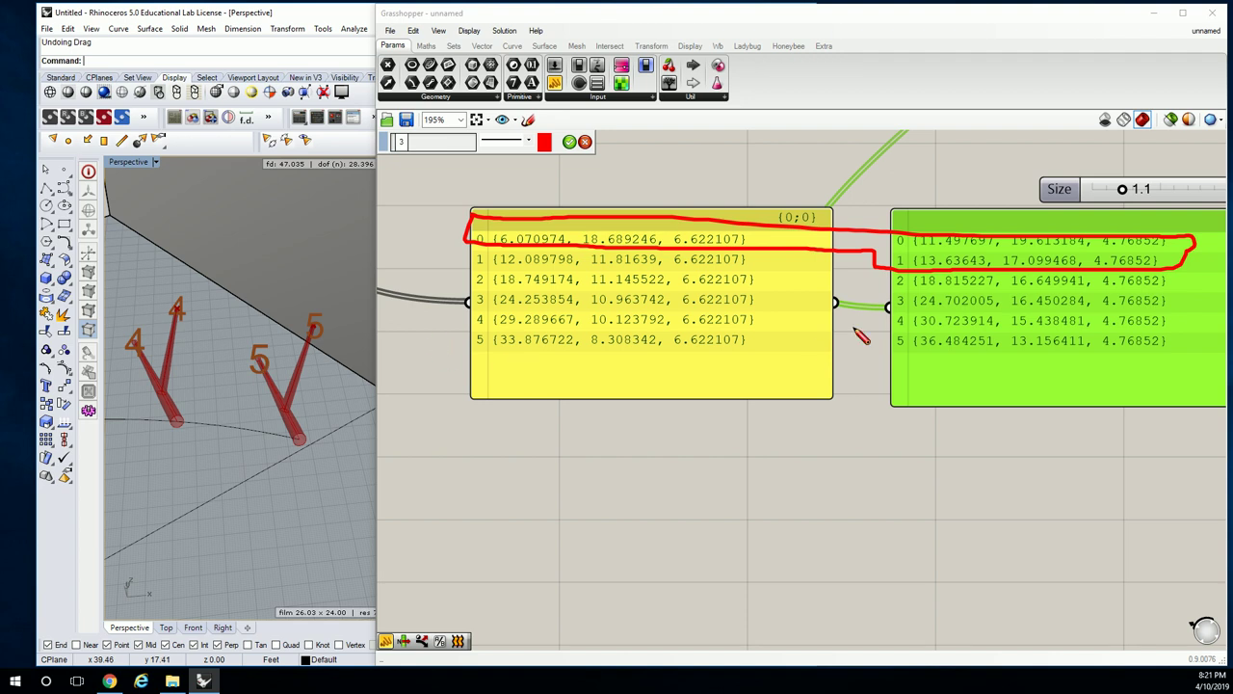
drag(475, 340, 759, 345)
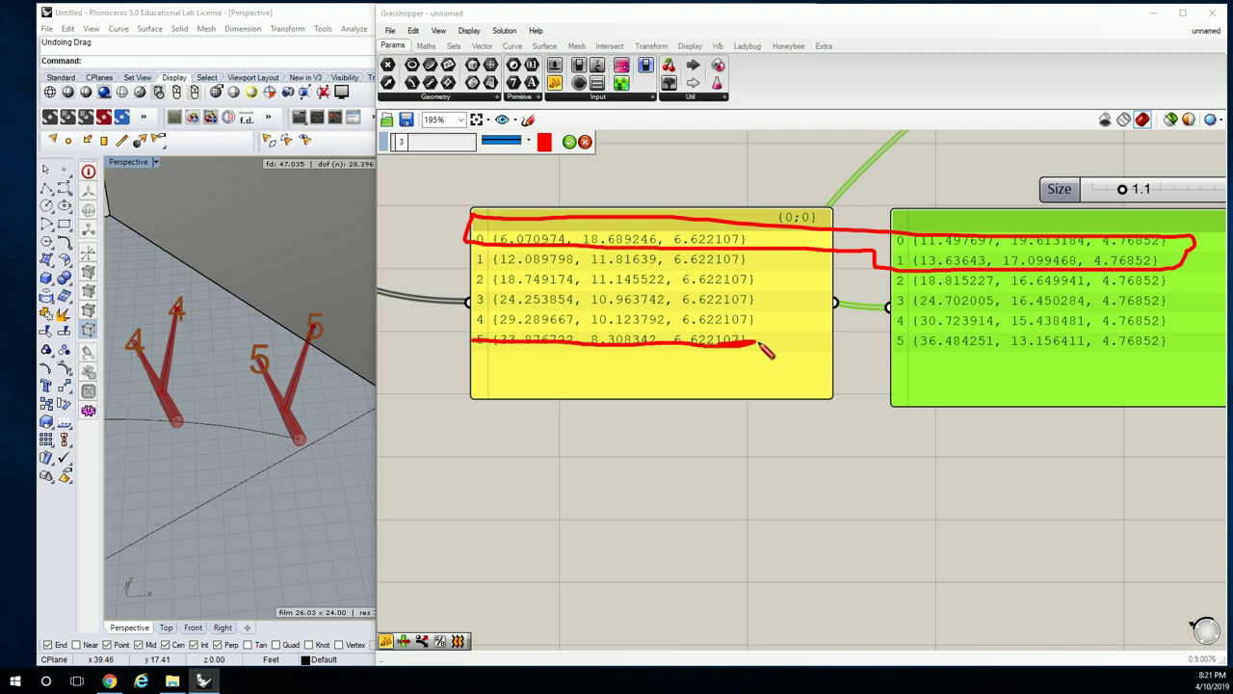
- Clear the old marks and bracket rows 0–4 of the yellow panel in red
click(584, 142)
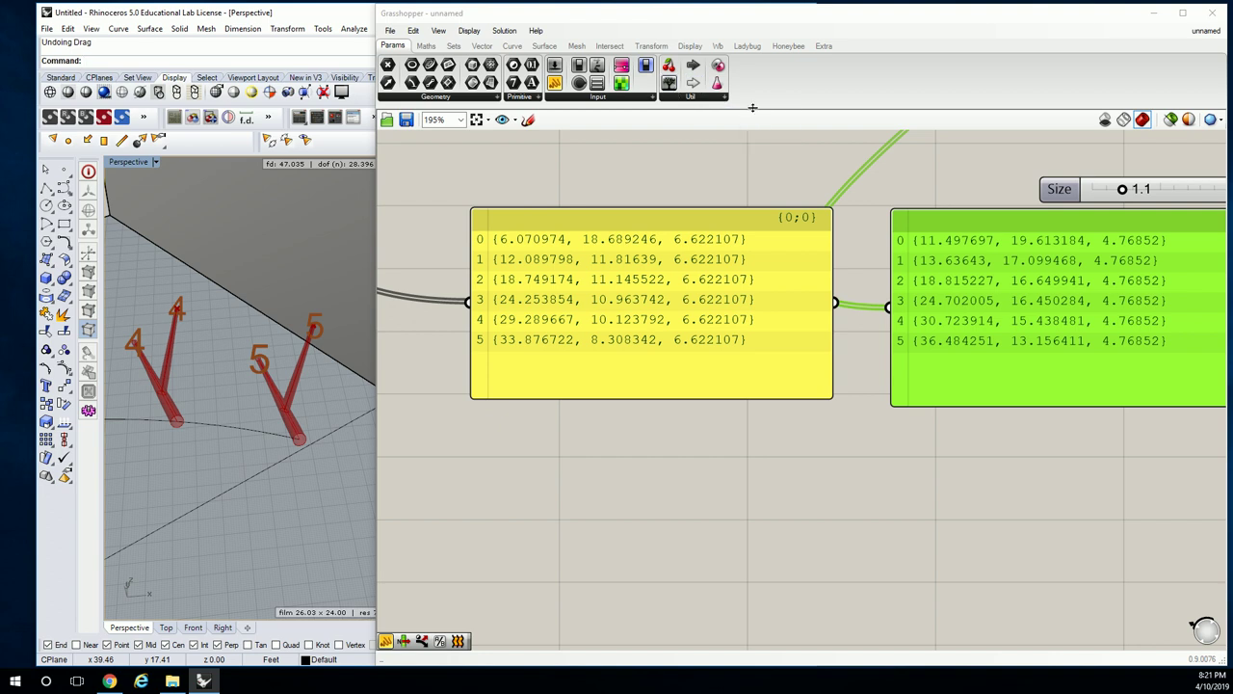
click(527, 120)
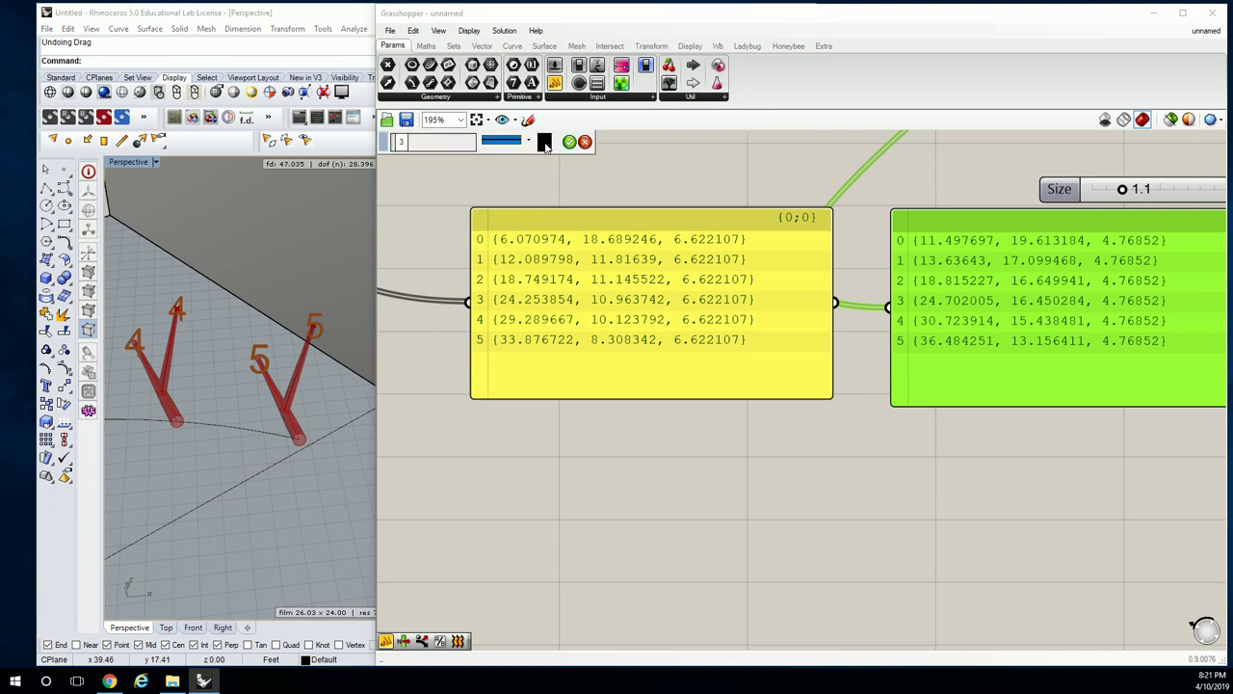
click(544, 141)
drag(588, 207, 552, 178)
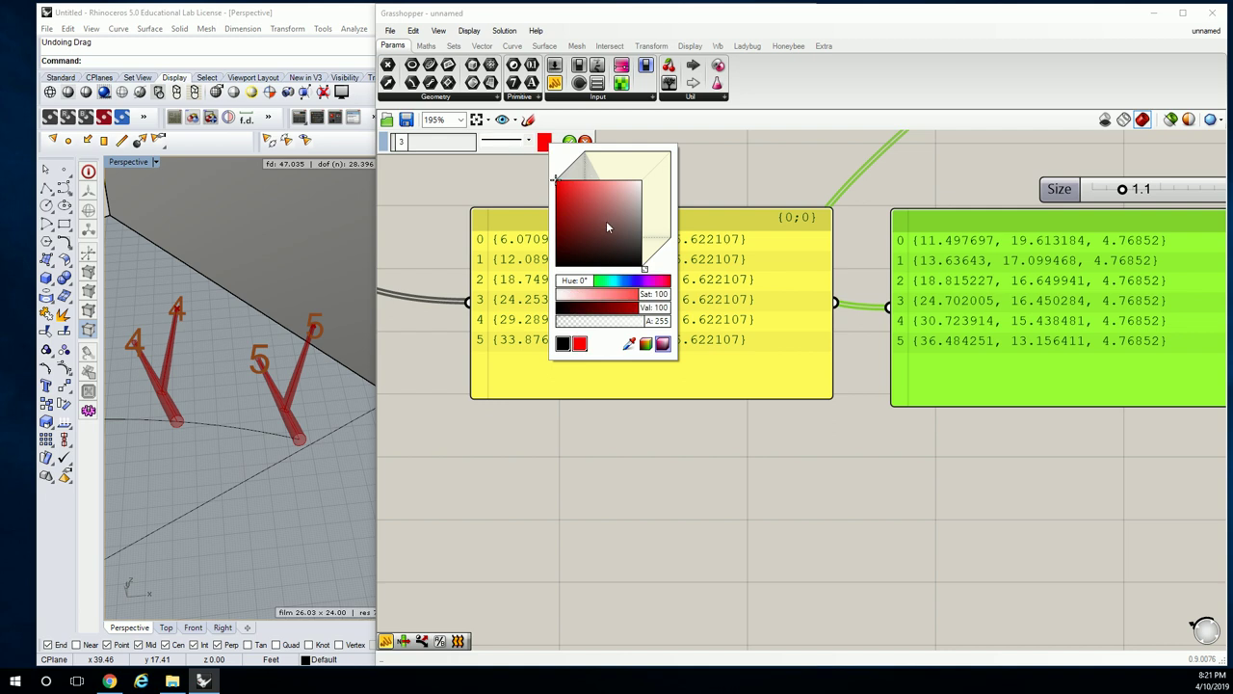
click(559, 136)
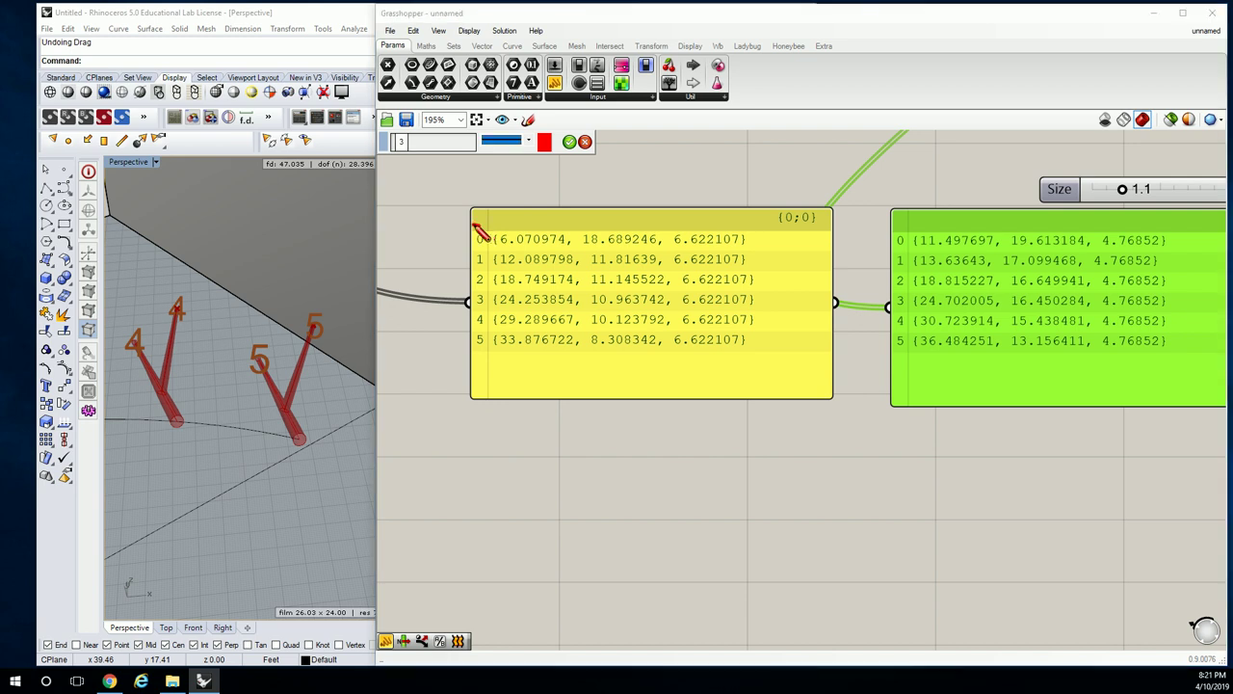
mouse_move(480, 229)
mouse_down()
mouse_move(473, 333)
mouse_move(489, 336)
mouse_up()
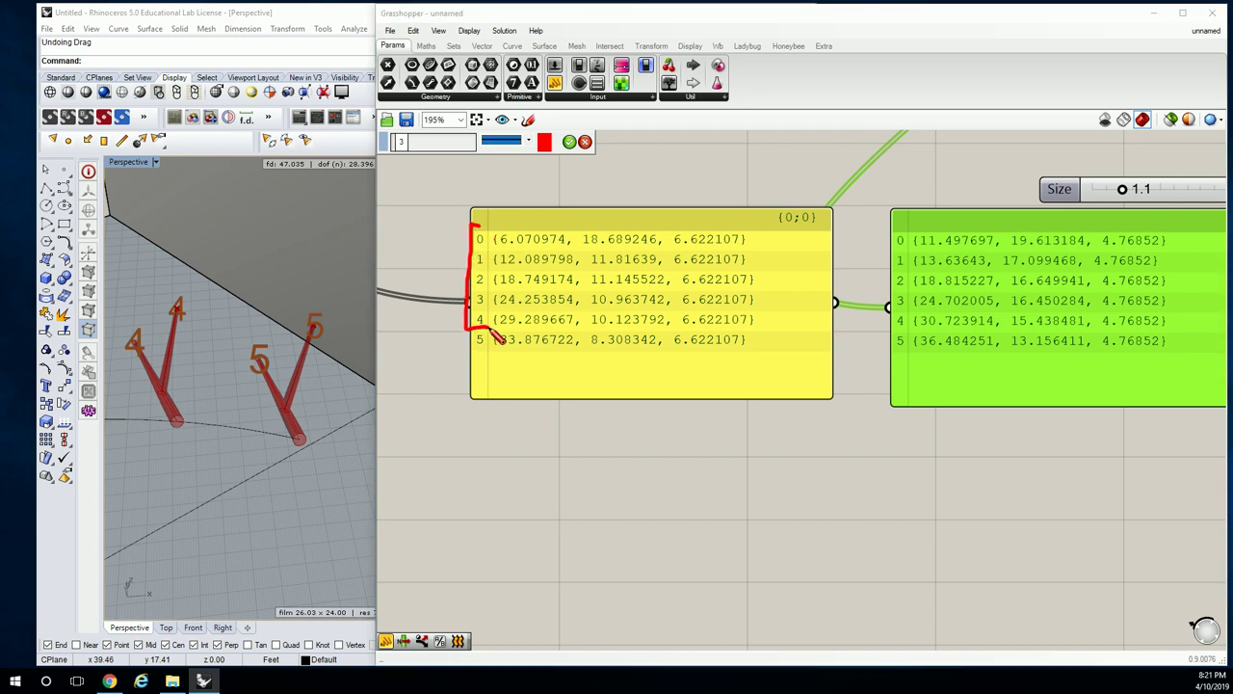
mouse_move(478, 228)
mouse_down()
mouse_move(491, 233)
mouse_move(488, 329)
mouse_up()
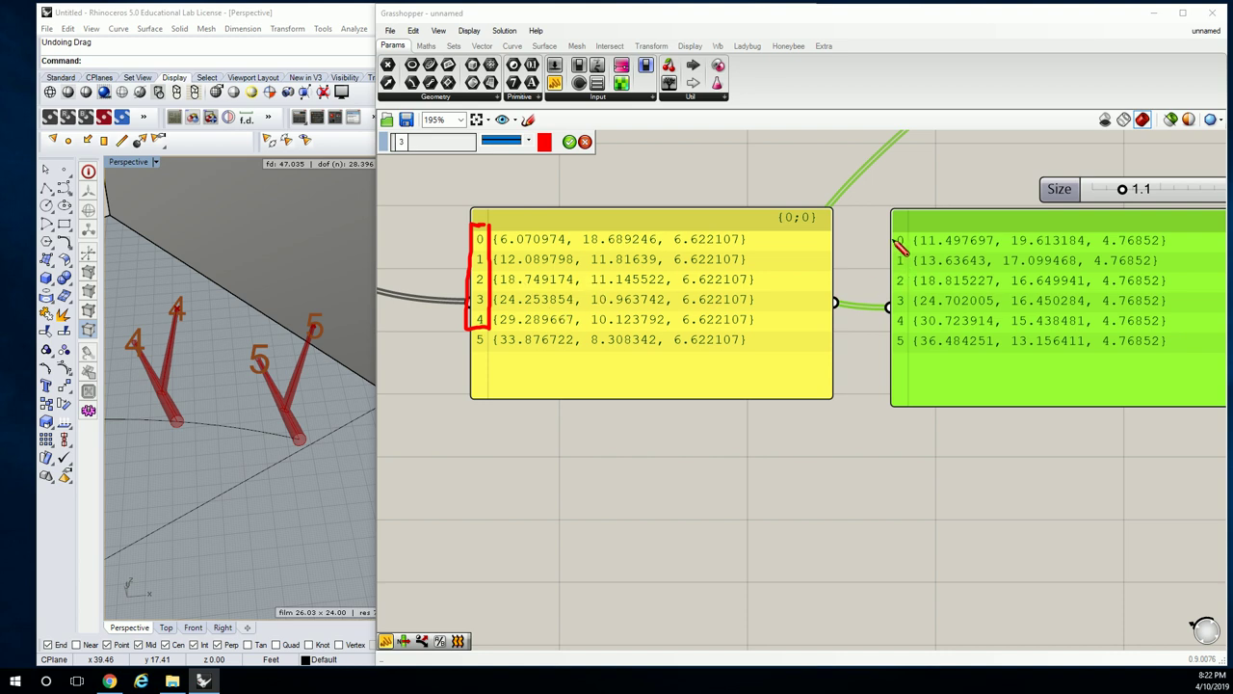
- Bracket rows 0–4 of the green panel, try another hue, and switch to the browser
mouse_move(894, 234)
mouse_down()
mouse_move(893, 332)
mouse_move(907, 328)
mouse_move(894, 234)
mouse_up()
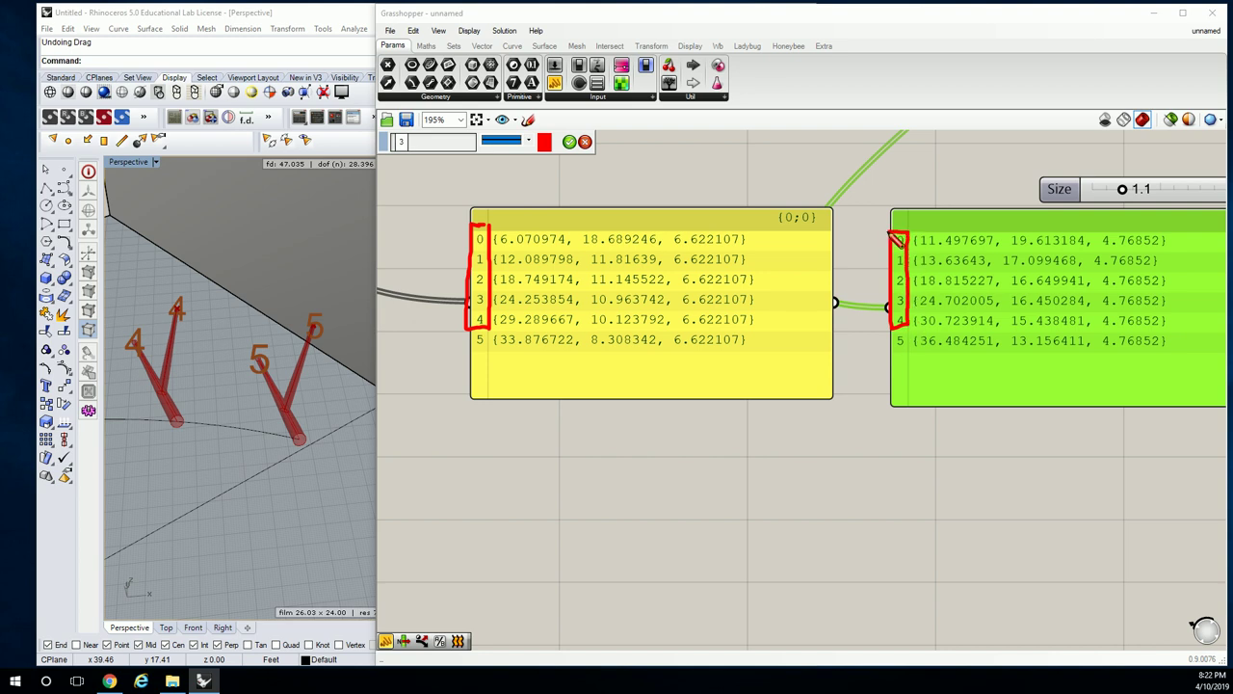
click(544, 142)
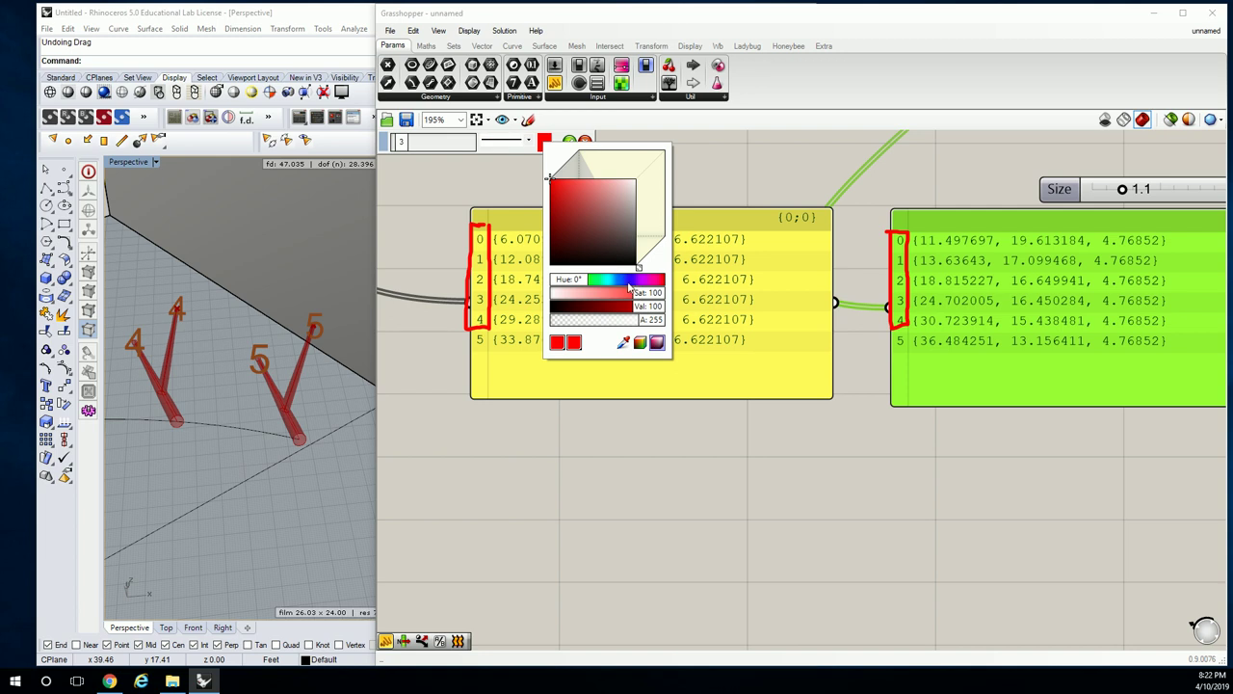
mouse_move(583, 285)
mouse_down()
mouse_move(603, 285)
mouse_move(568, 285)
mouse_up()
key(alt+Tab)
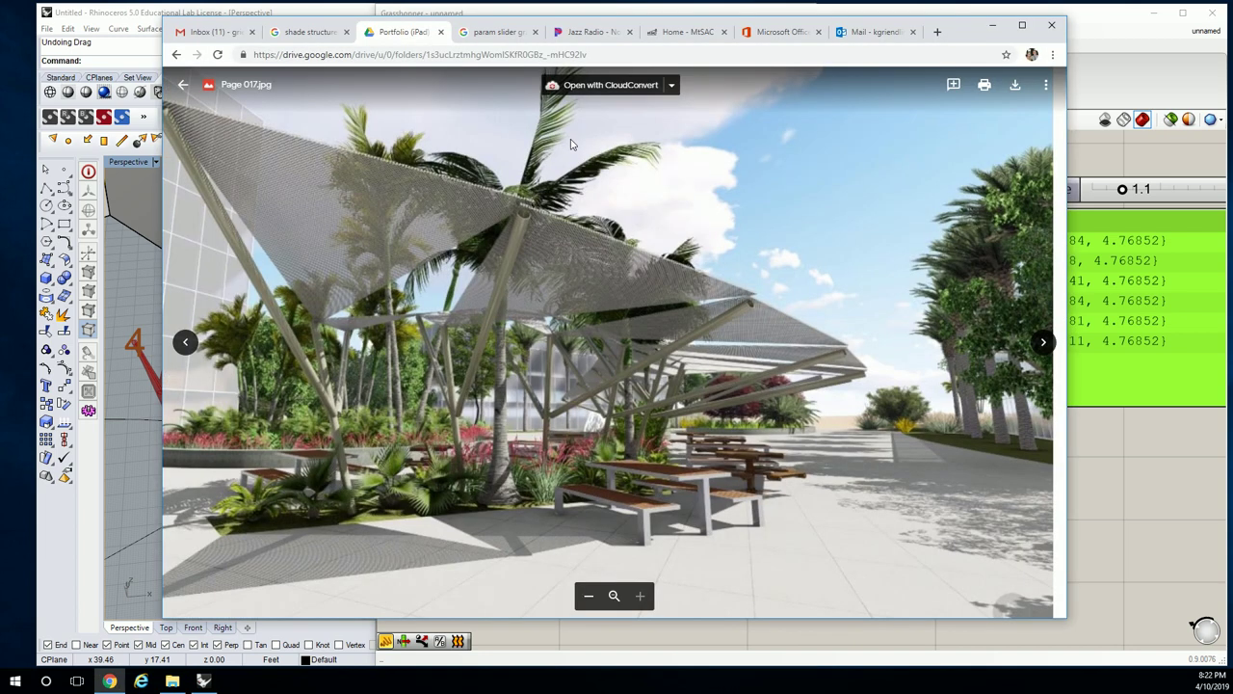
- Return to Grasshopper and loop blue around rows 1–5 of the green panel
key(alt+Tab)
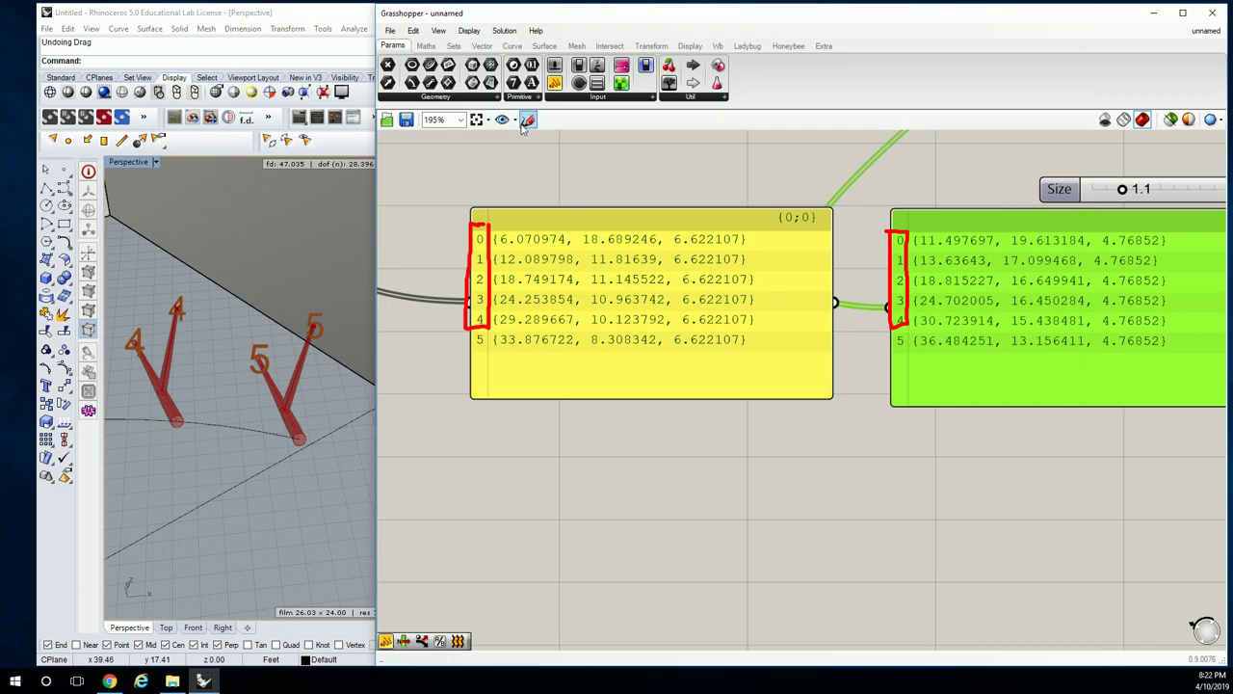
click(544, 142)
click(595, 190)
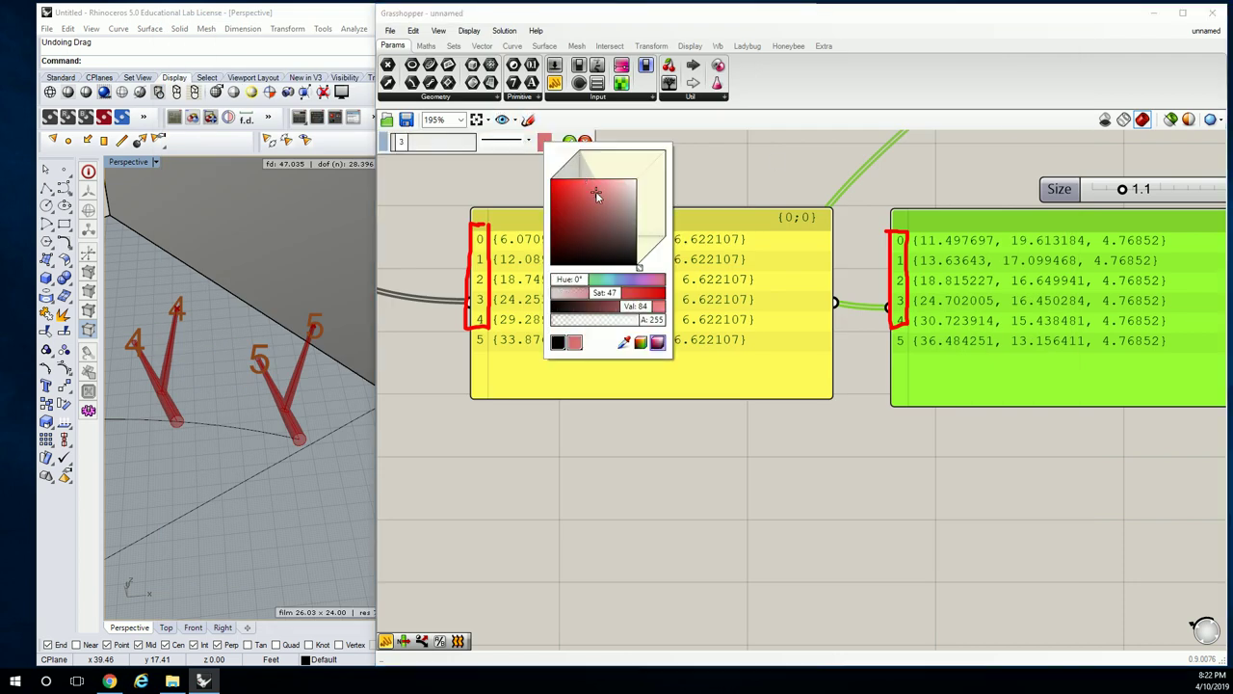
drag(607, 282, 630, 287)
click(579, 183)
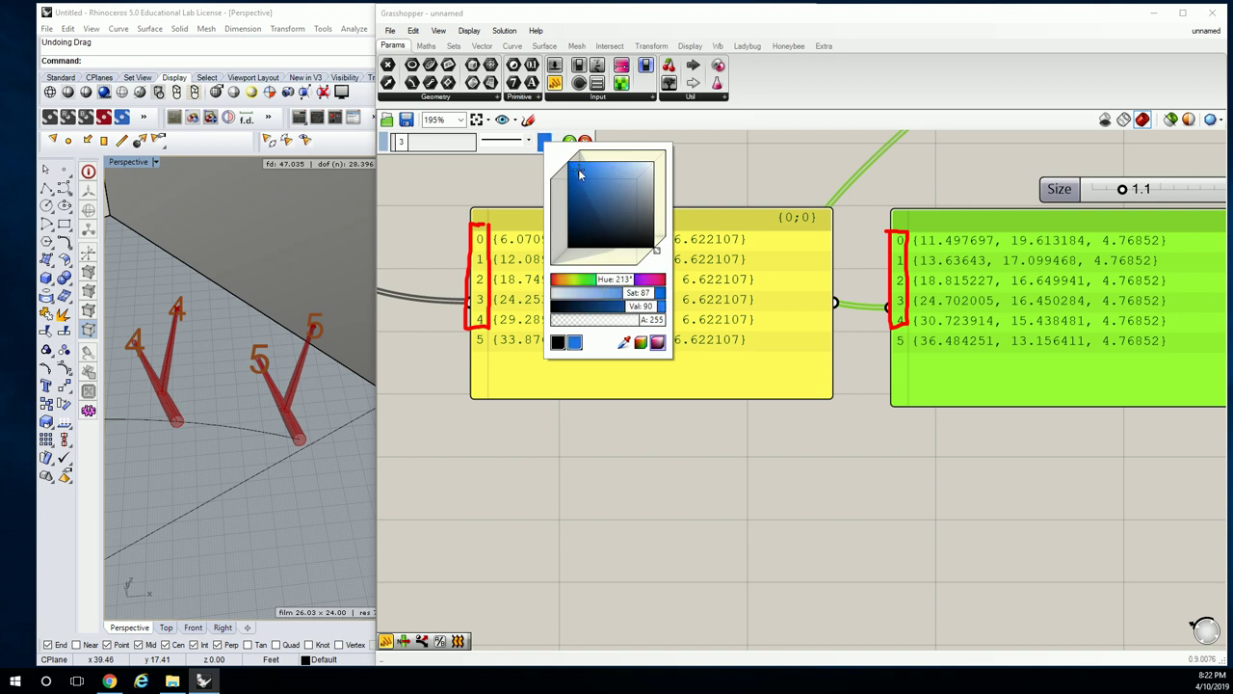
click(891, 261)
mouse_move(886, 255)
mouse_down()
mouse_move(908, 255)
mouse_move(910, 361)
mouse_move(884, 355)
mouse_move(889, 258)
mouse_up()
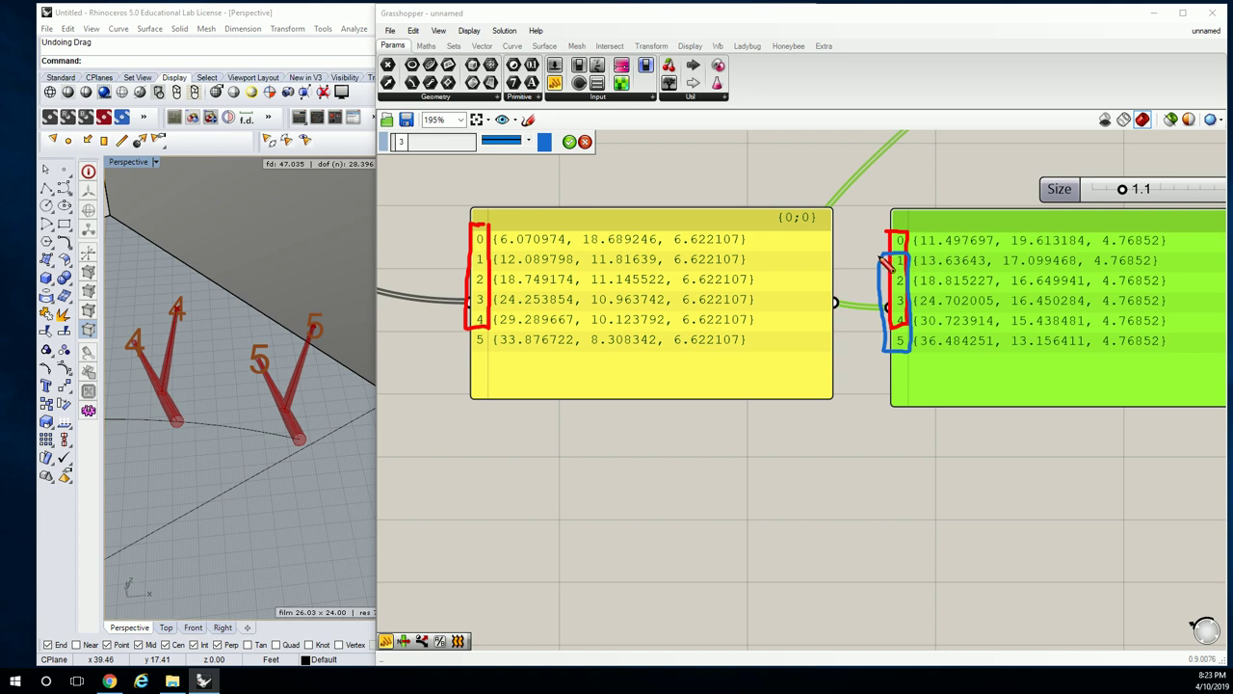
mouse_move(882, 262)
mouse_down()
mouse_move(919, 296)
mouse_move(912, 365)
mouse_move(880, 360)
mouse_move(888, 264)
mouse_up()
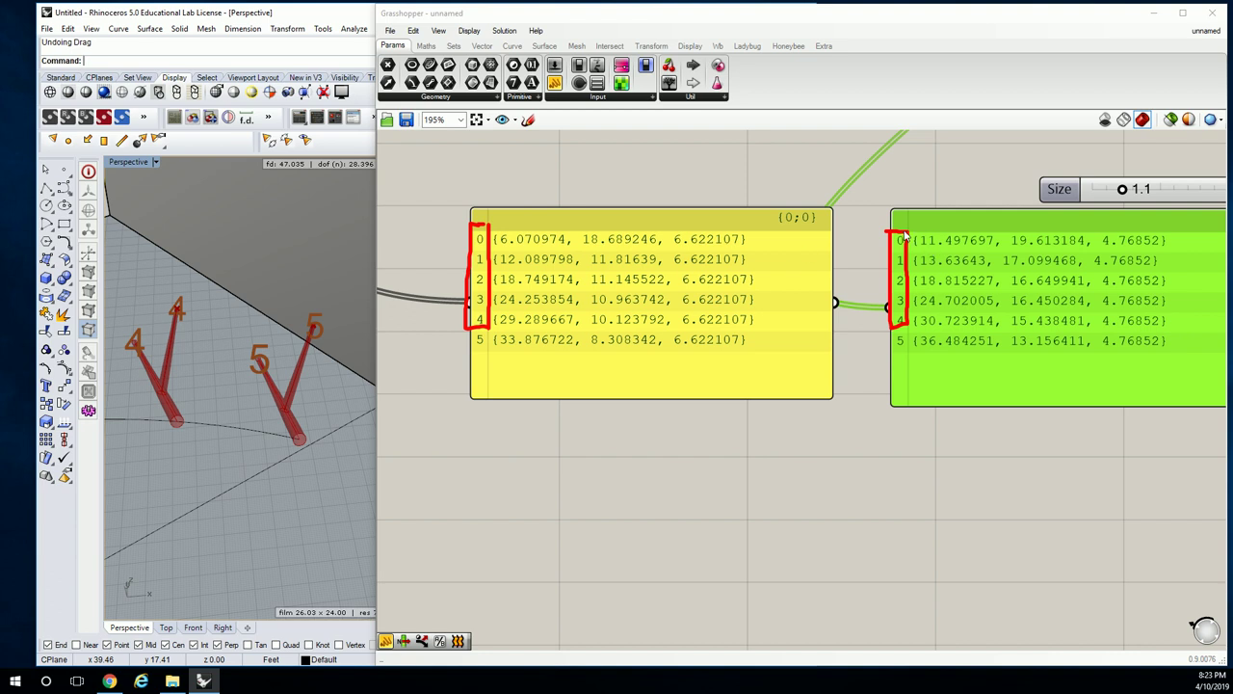
- Delete both point-coordinate panels
click(904, 236)
scroll(744, 458, down, 5)
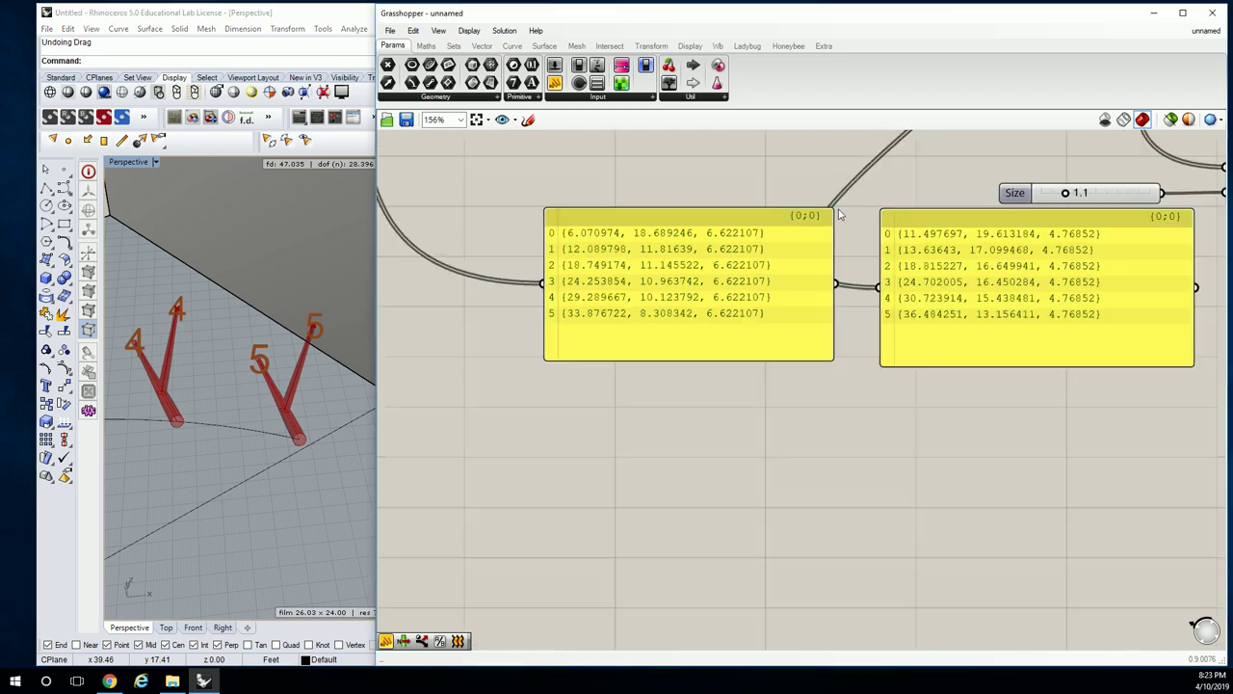
click(744, 458)
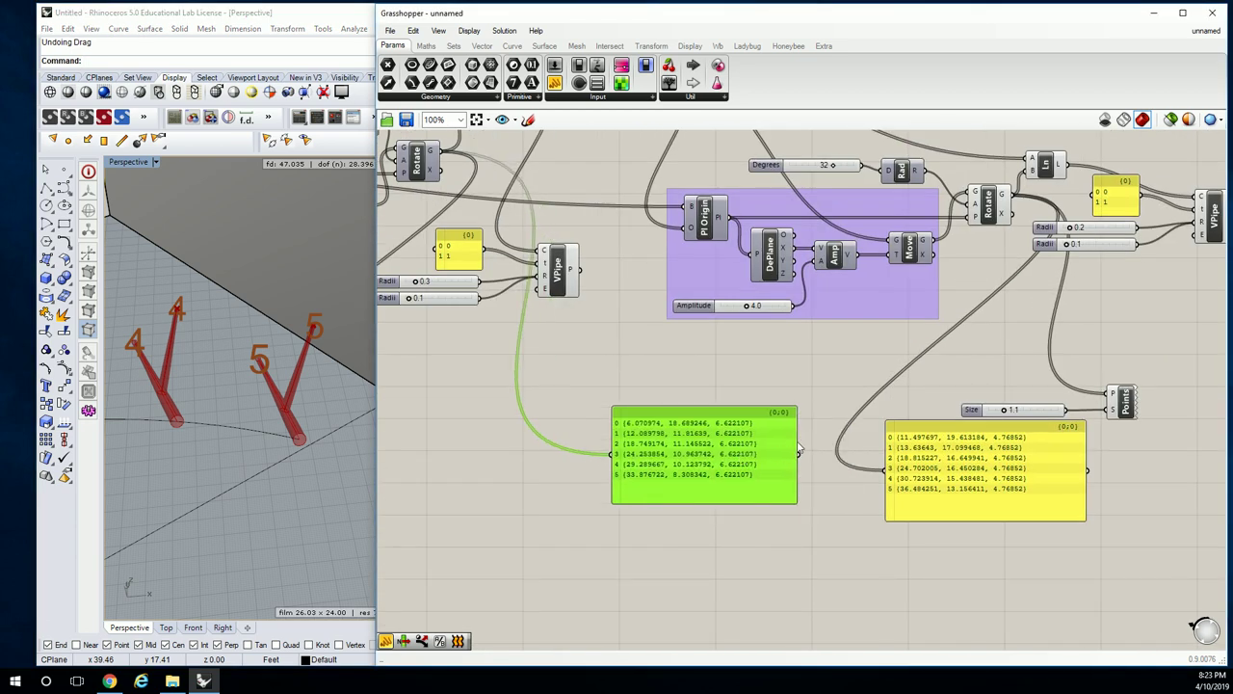
key(Delete)
click(936, 467)
key(Delete)
- Orbit the Perspective view to inspect the red fins, then select the Rotate component
right_drag(700, 373, 891, 402)
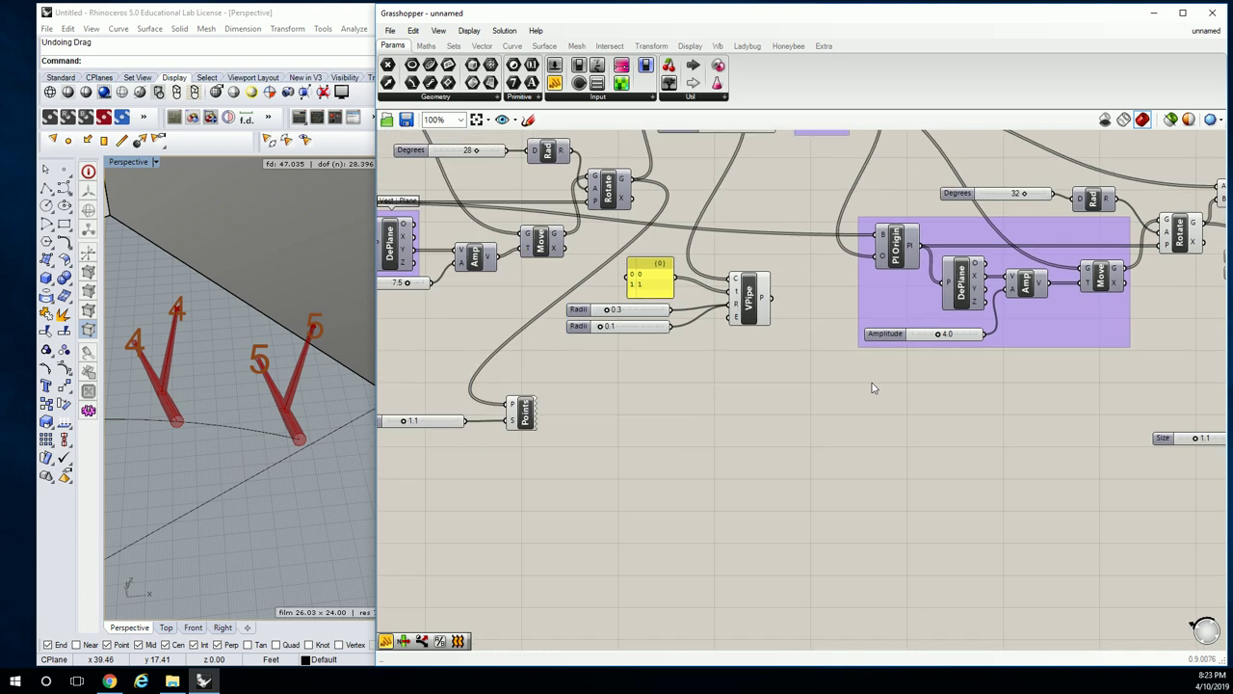
click(232, 326)
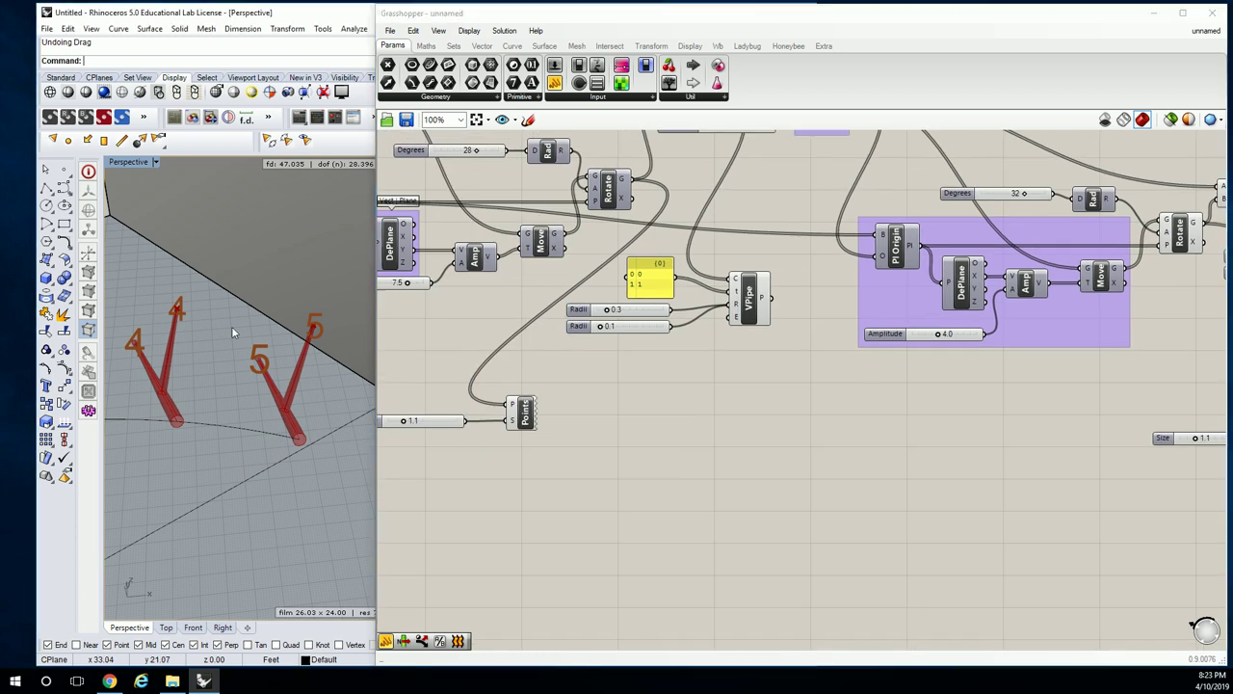
scroll(241, 337, down, 5)
scroll(248, 345, up, 6)
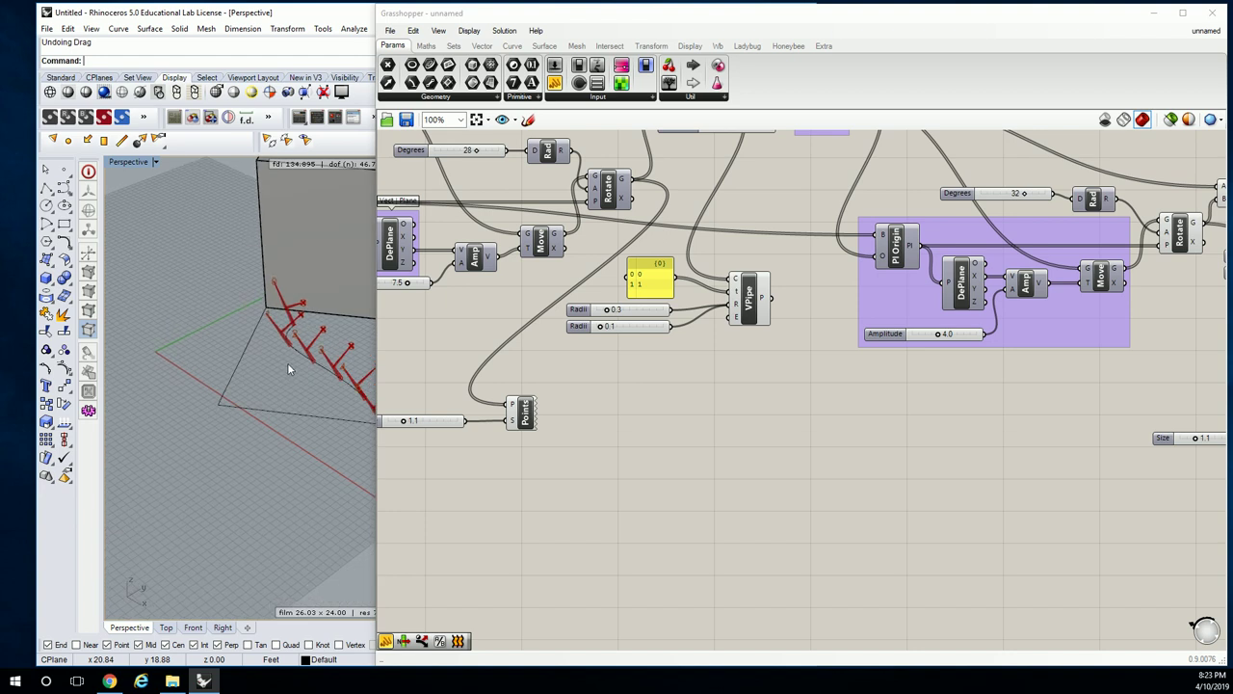
scroll(306, 354, up, 2)
right_drag(306, 355, 204, 359)
click(802, 422)
right_drag(705, 374, 834, 407)
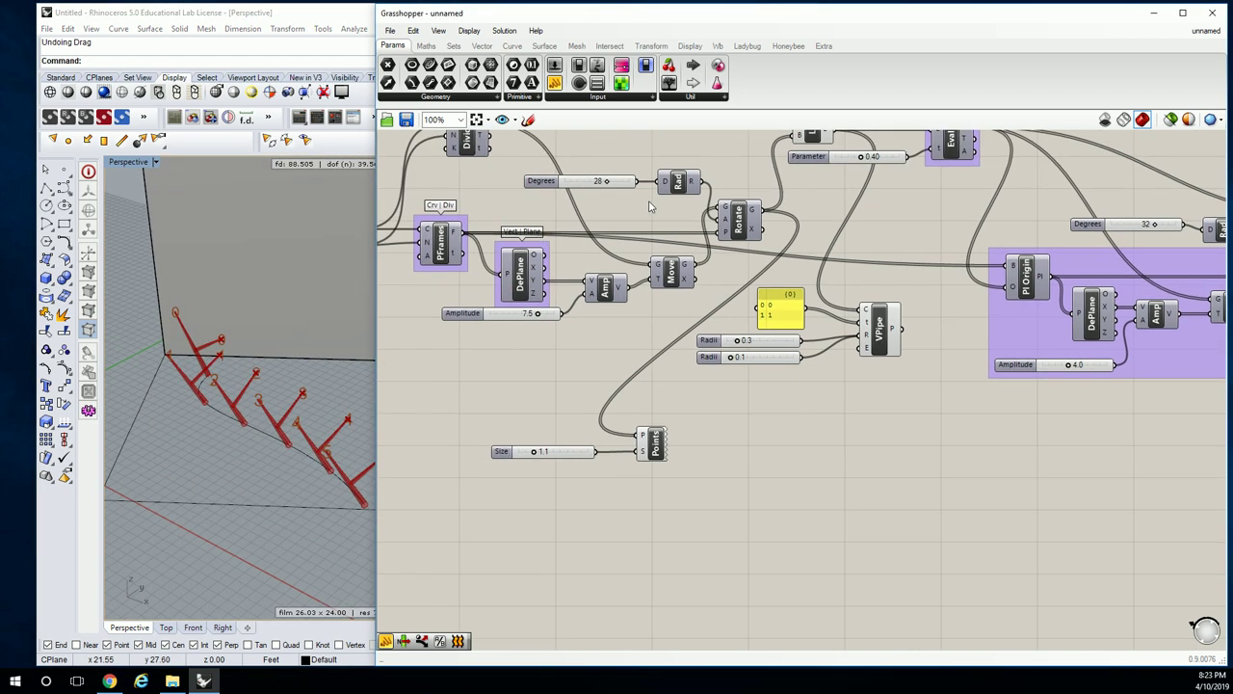
click(738, 219)
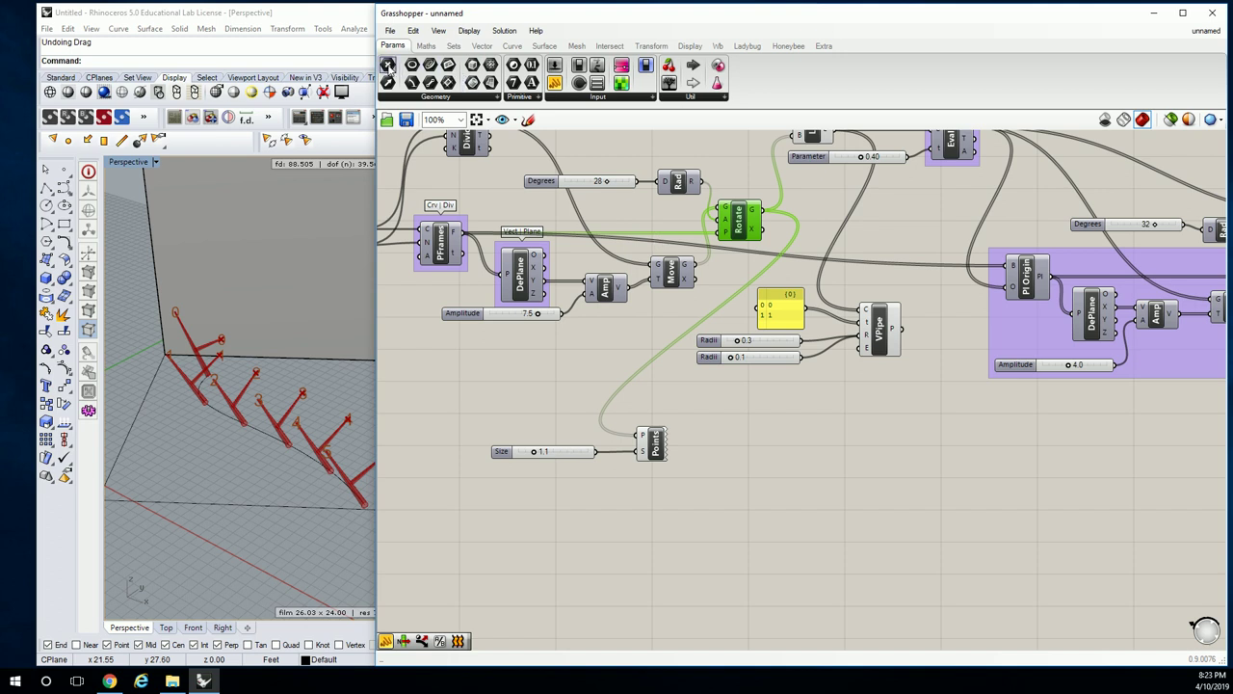
- Add a Point parameter named MAST TOP holding Rotate's six rotated points
drag(388, 65, 799, 413)
drag(765, 210, 652, 481)
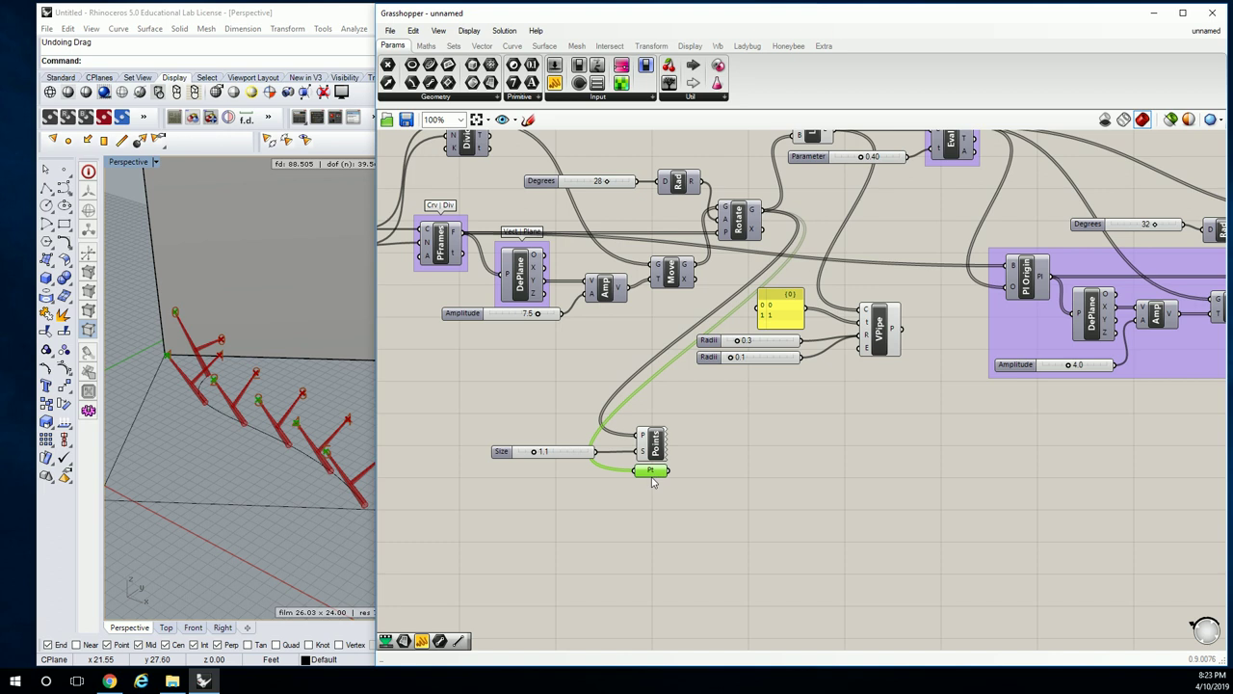
scroll(674, 472, up, 5)
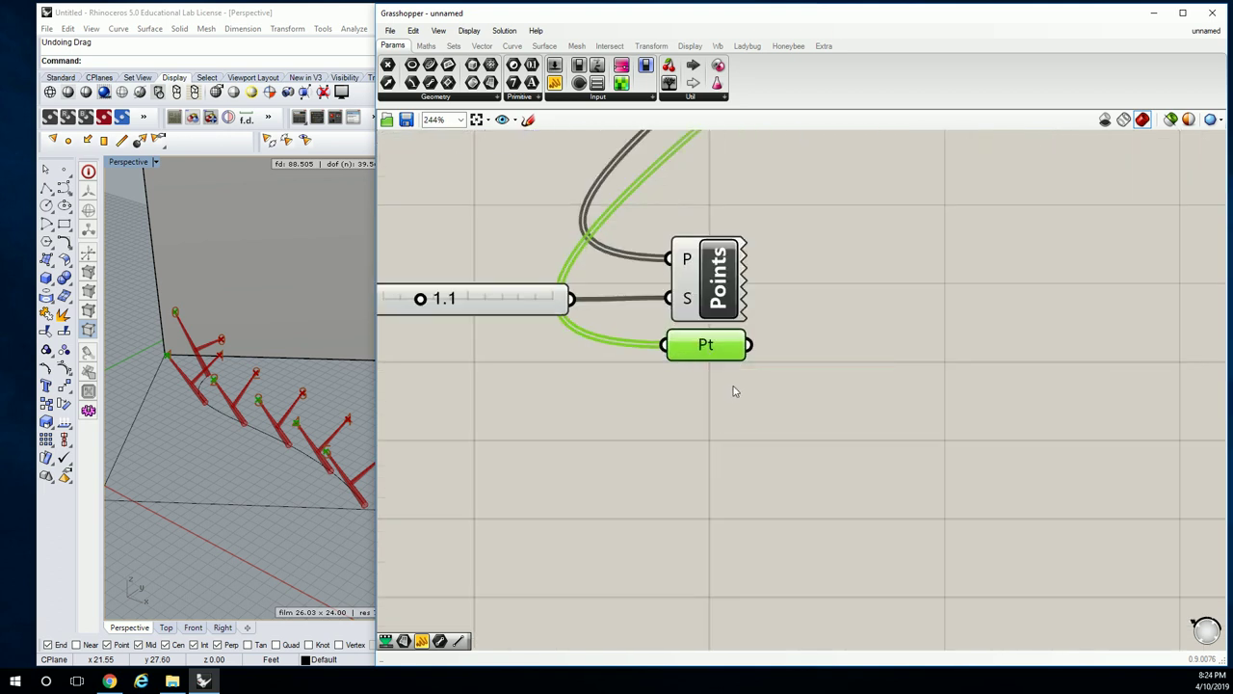
scroll(733, 390, down, 5)
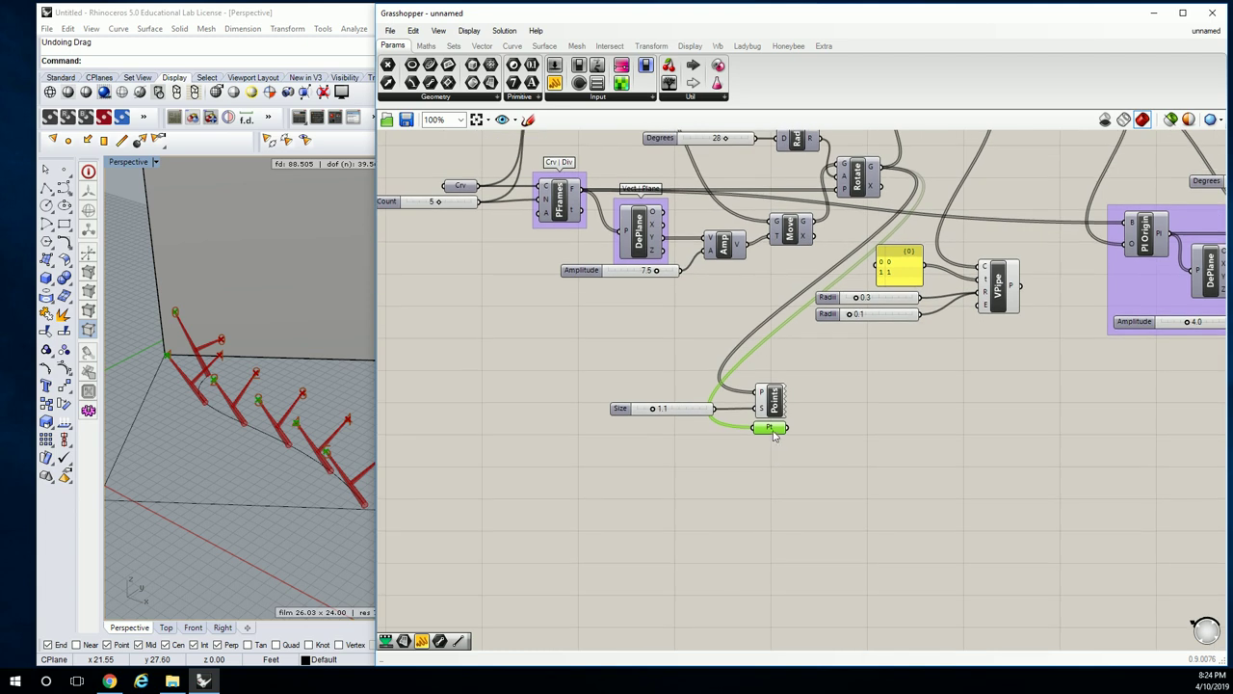
mouse_move(778, 434)
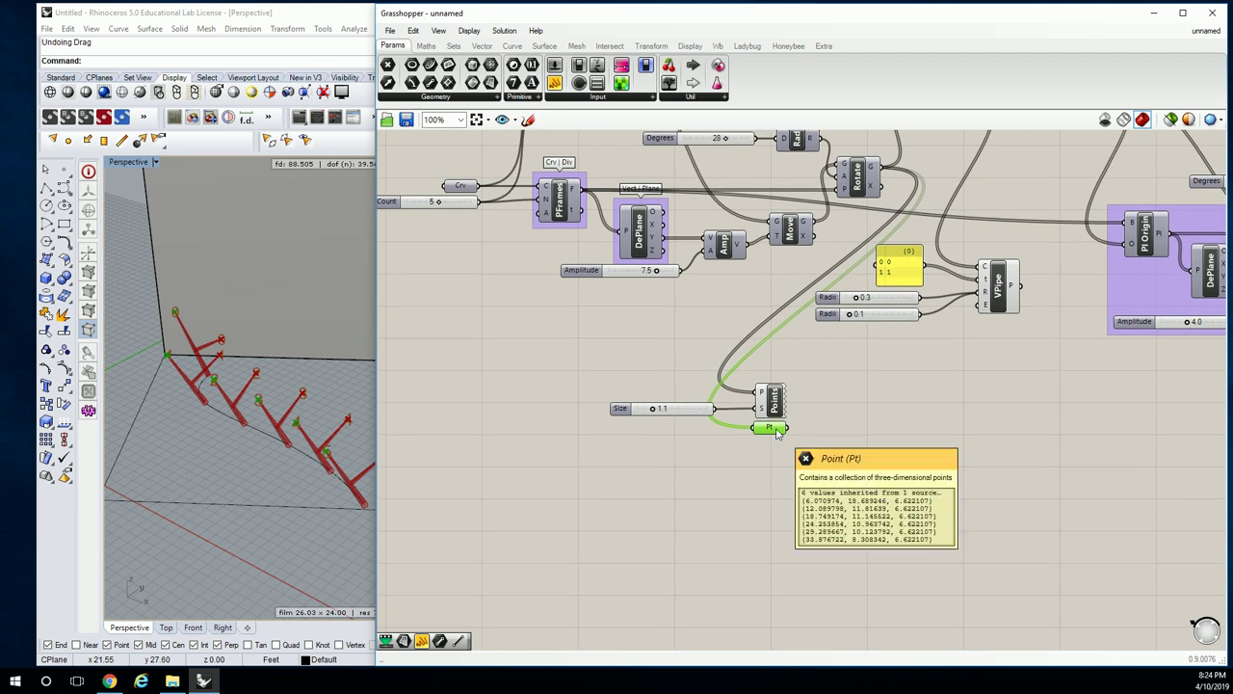
right_click(778, 433)
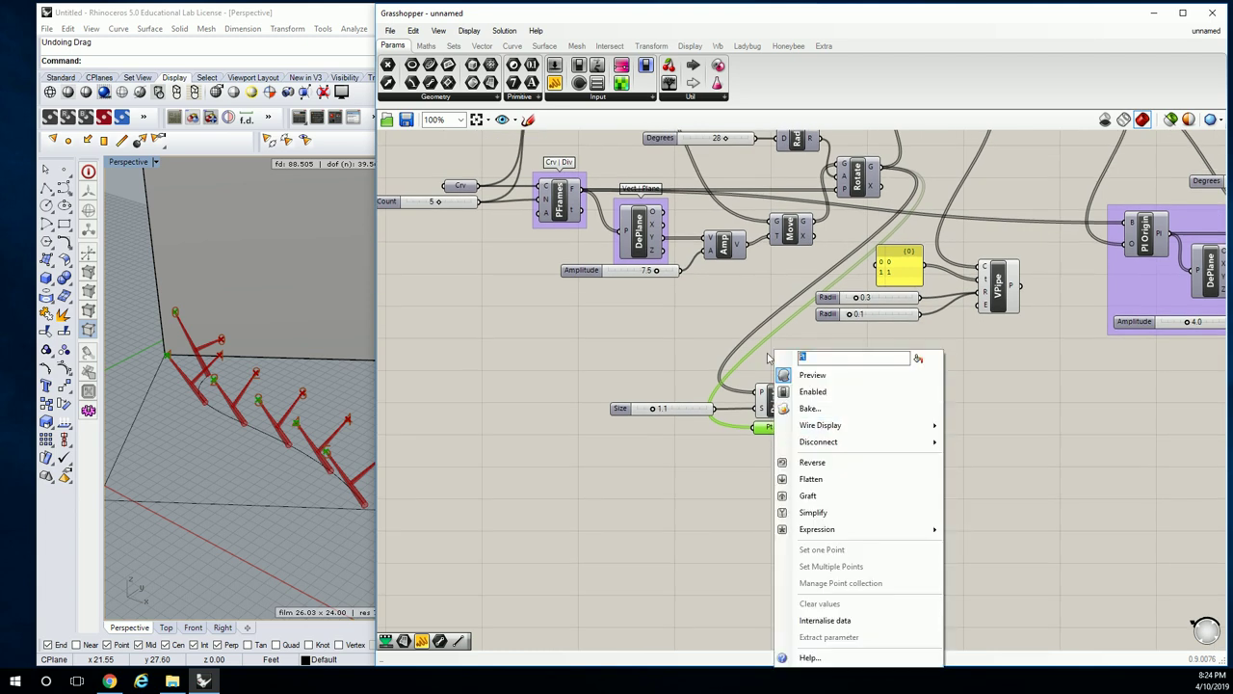
text(MAST TOP)
key(Return)
scroll(889, 443, up, 2)
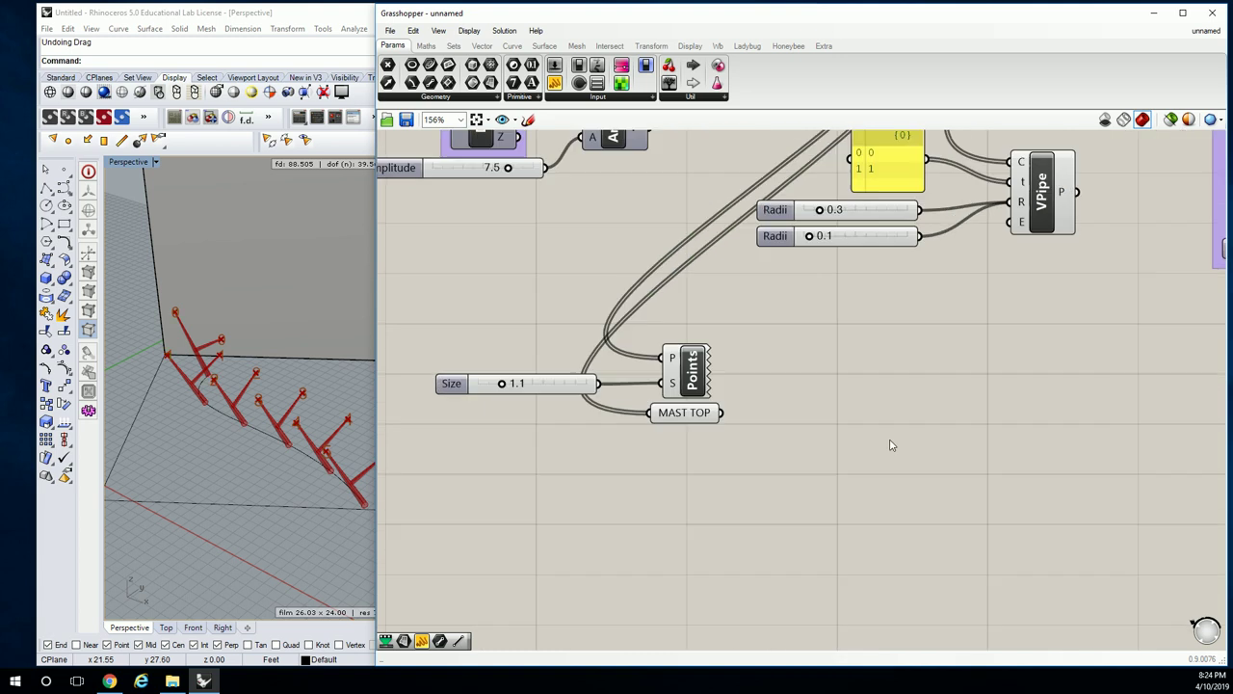
mouse_move(650, 415)
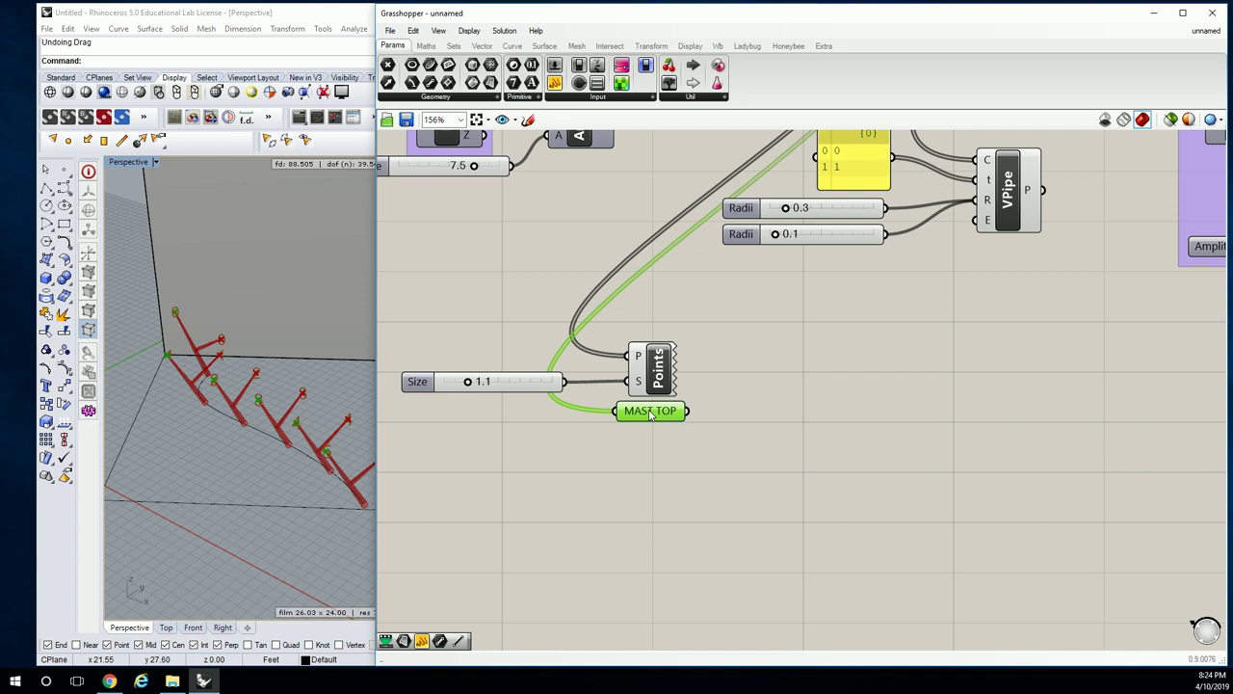
click(755, 421)
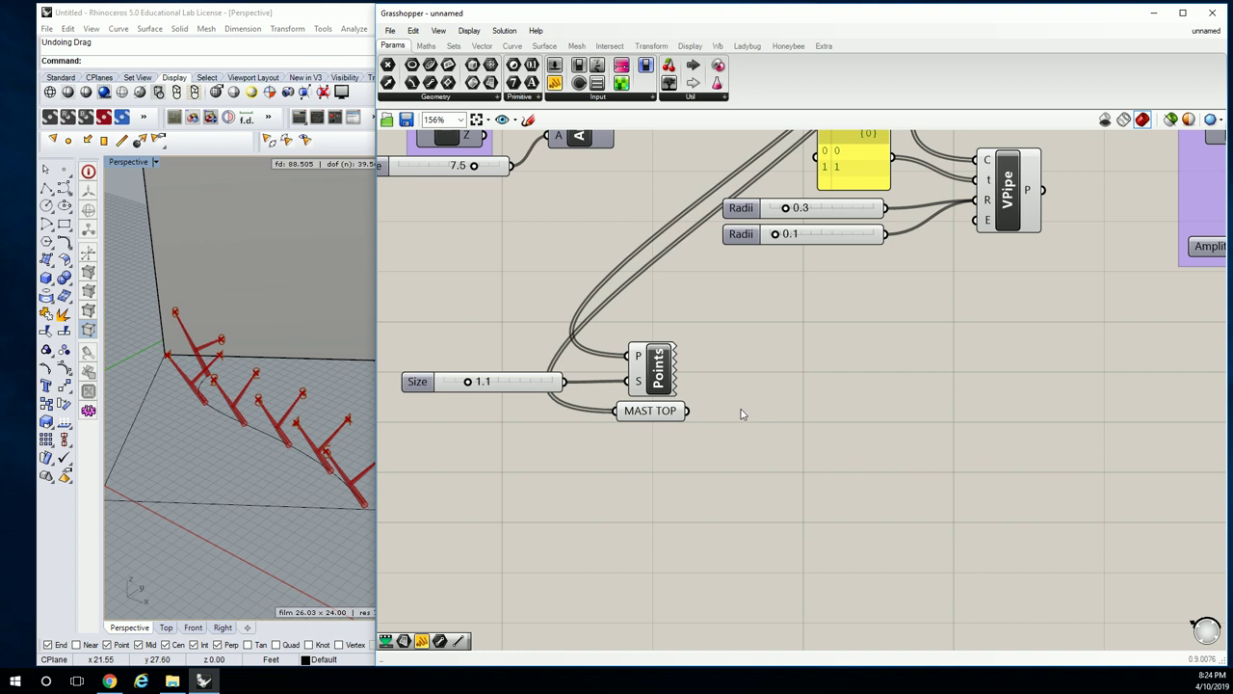
- Bring up the Sets tab's sequence component group
mouse_move(652, 415)
click(453, 45)
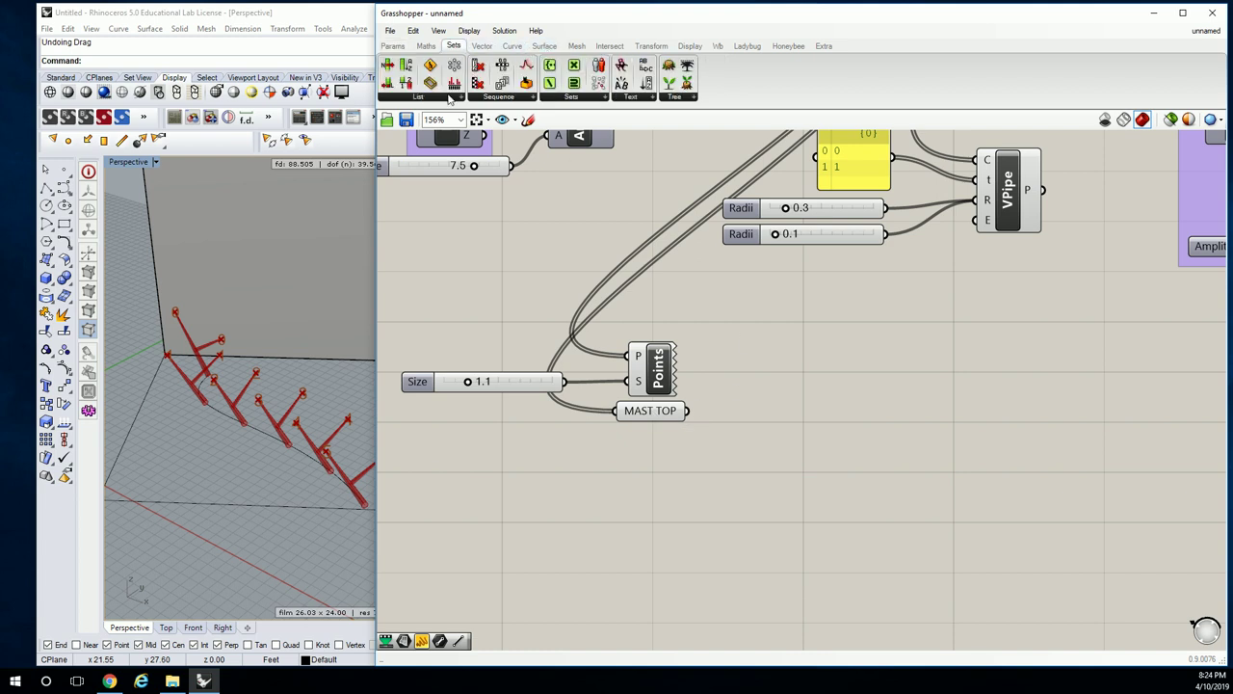
click(509, 96)
- Place a Partition List by mistake and delete it
click(446, 98)
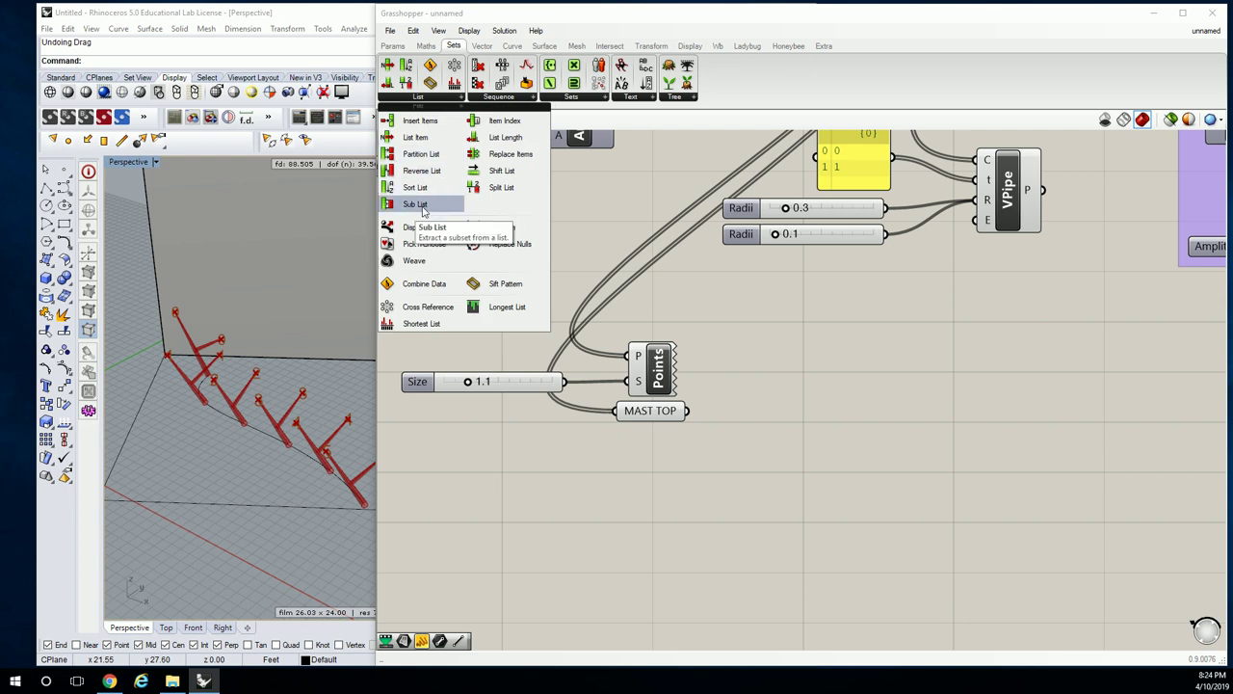
click(422, 154)
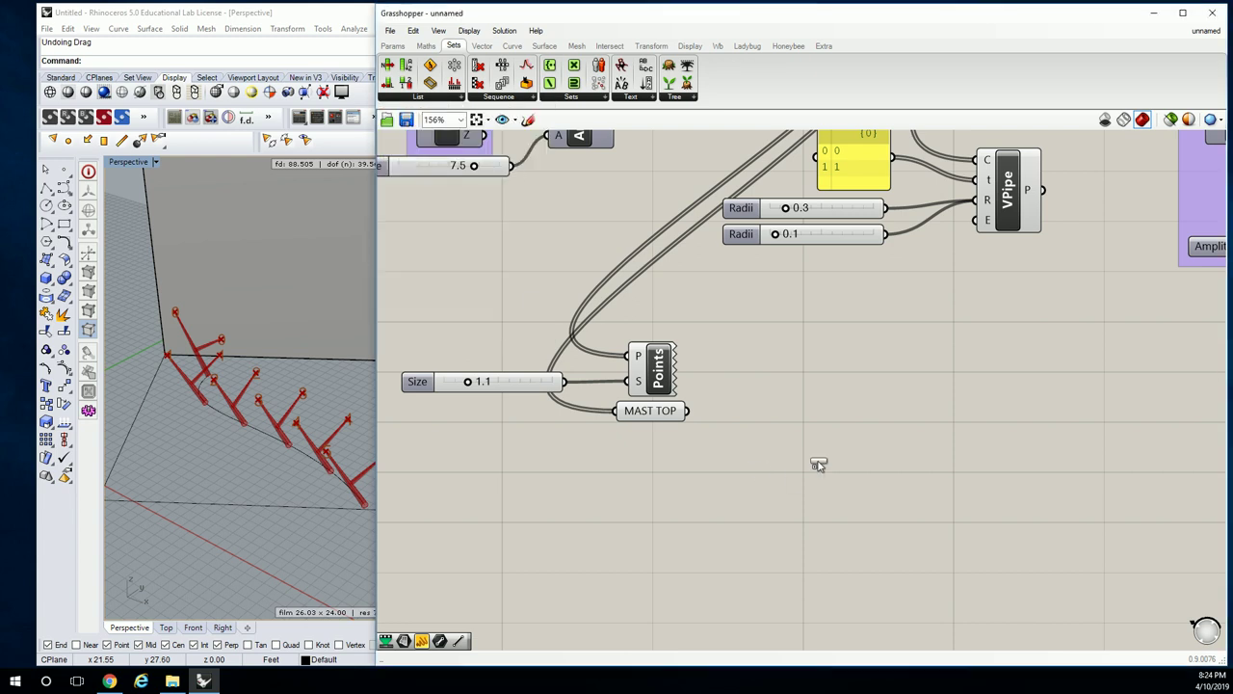
click(768, 421)
drag(768, 421, 776, 448)
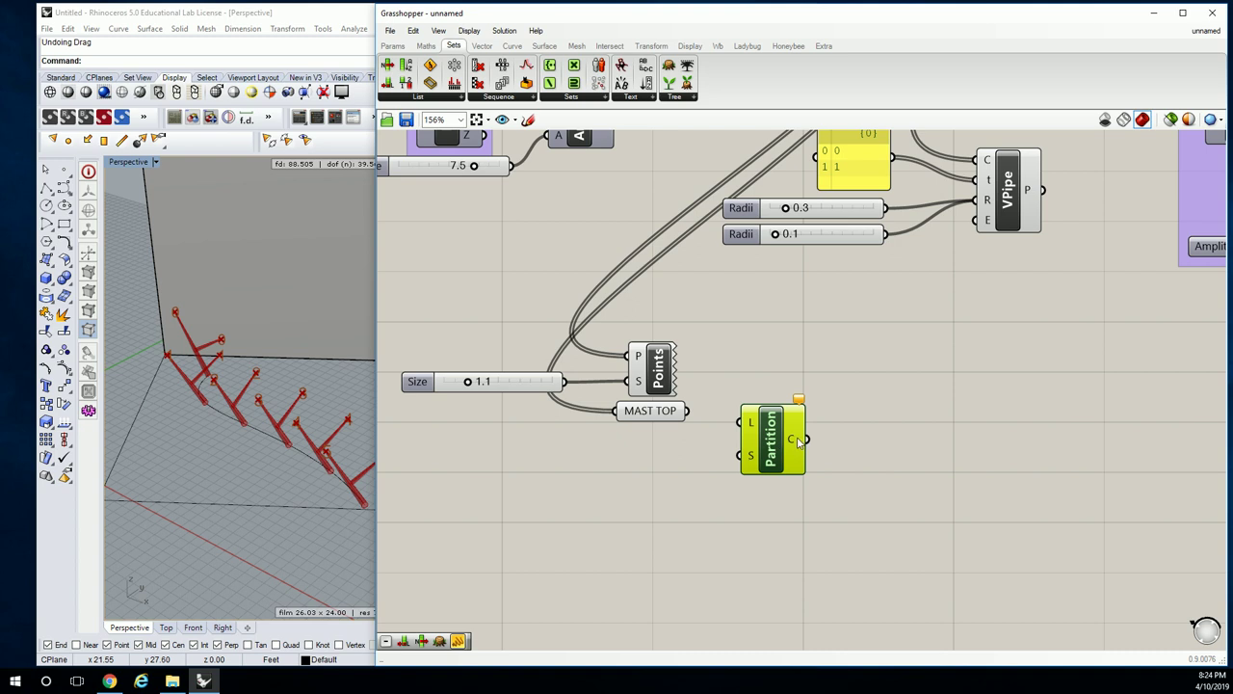
key(Delete)
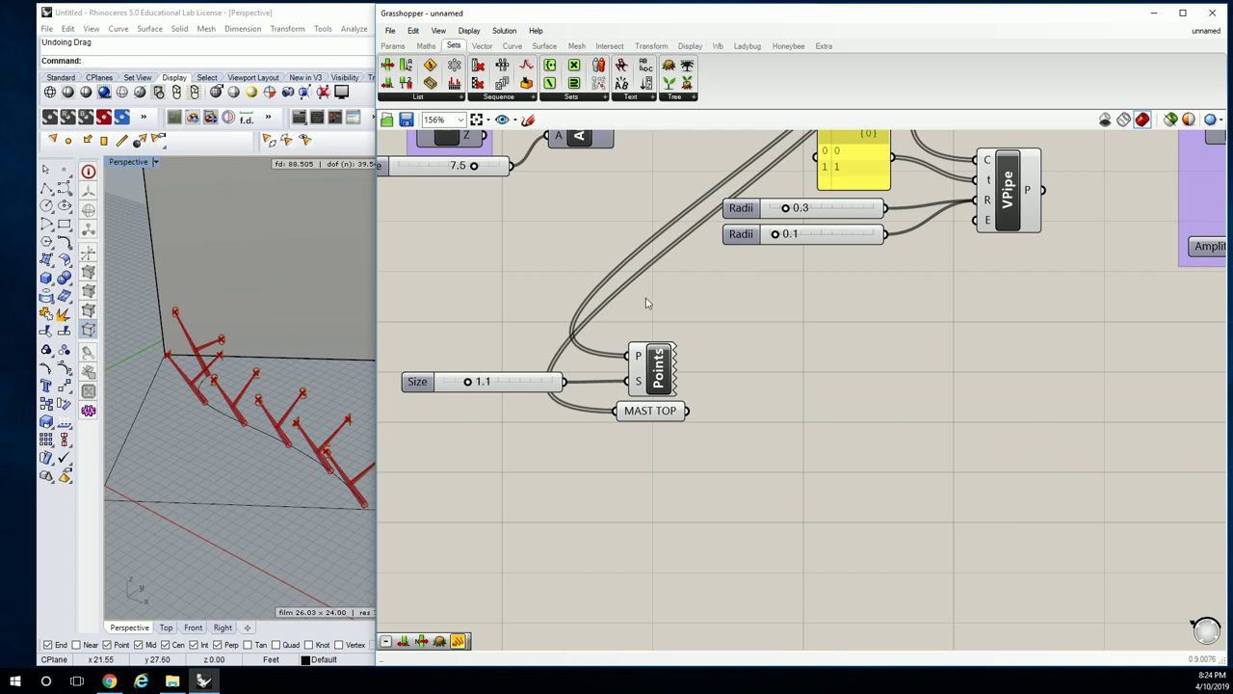
- Place Split List right of MAST TOP and feed MAST TOP into its L input
click(439, 100)
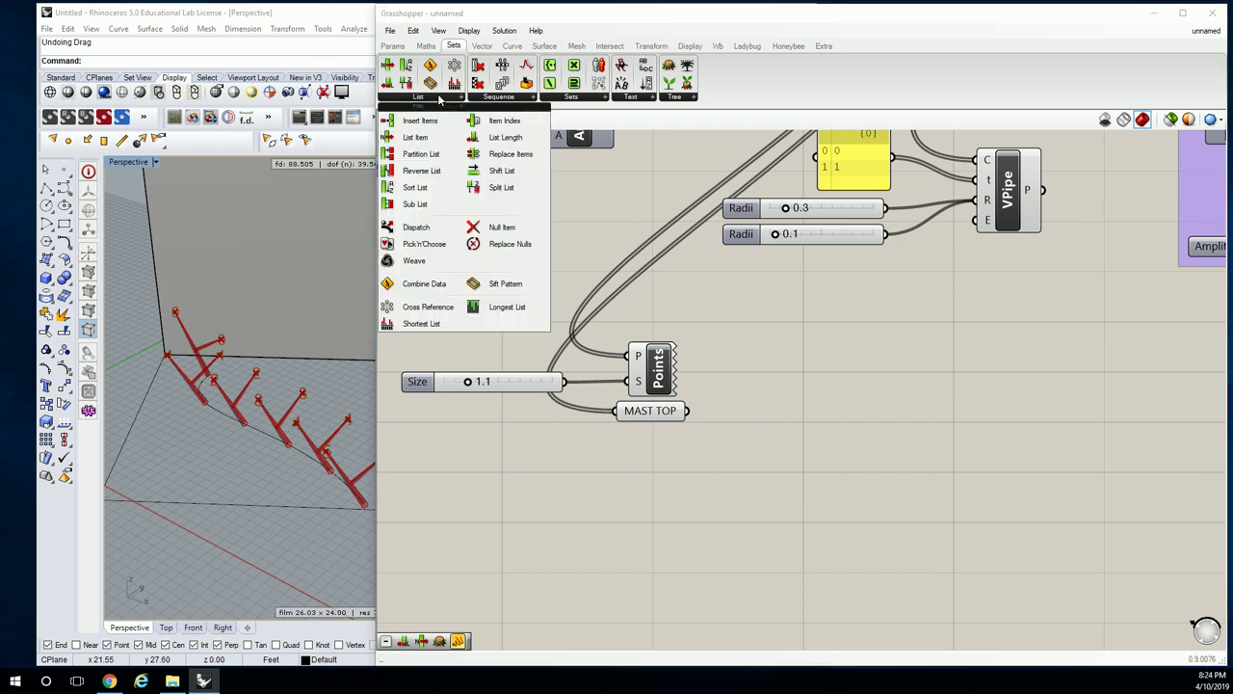
click(498, 189)
click(815, 416)
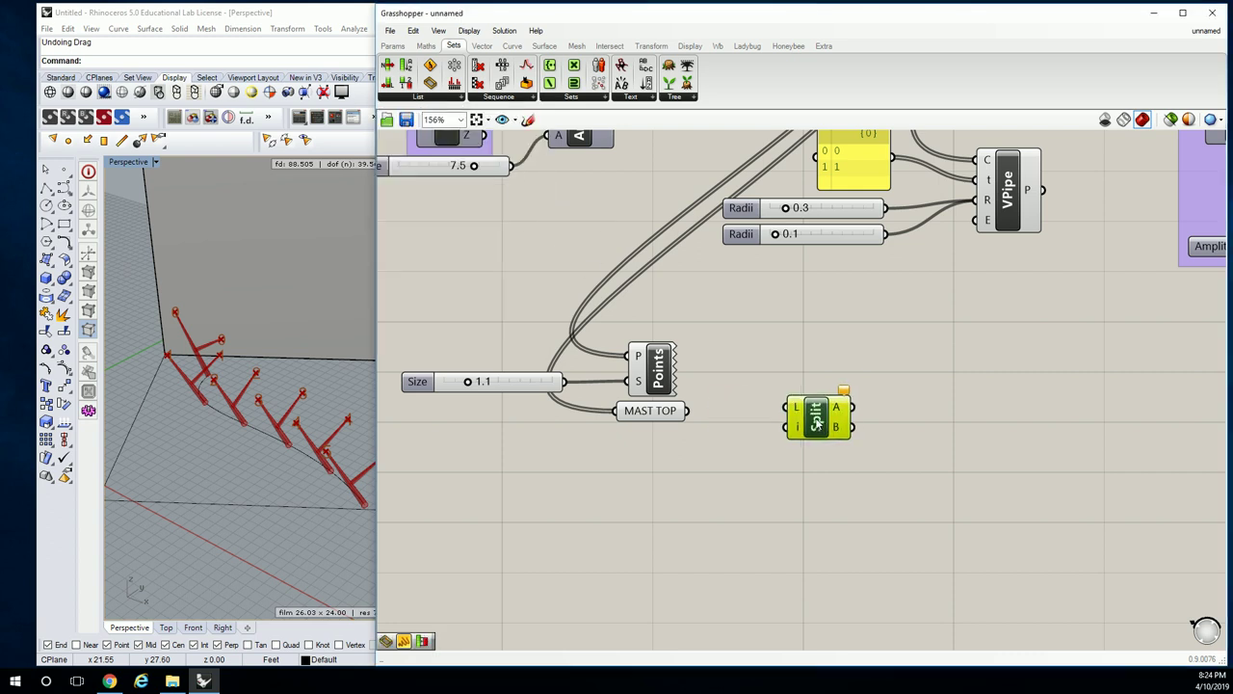
click(759, 415)
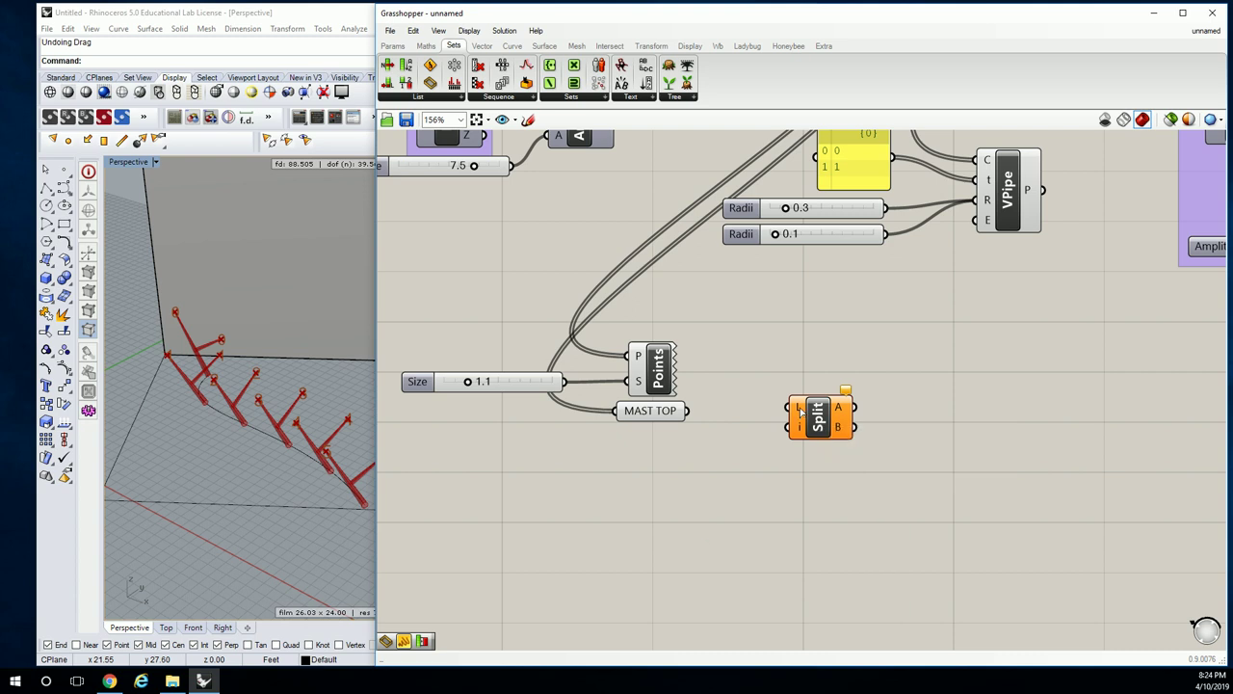
click(873, 530)
drag(687, 411, 780, 412)
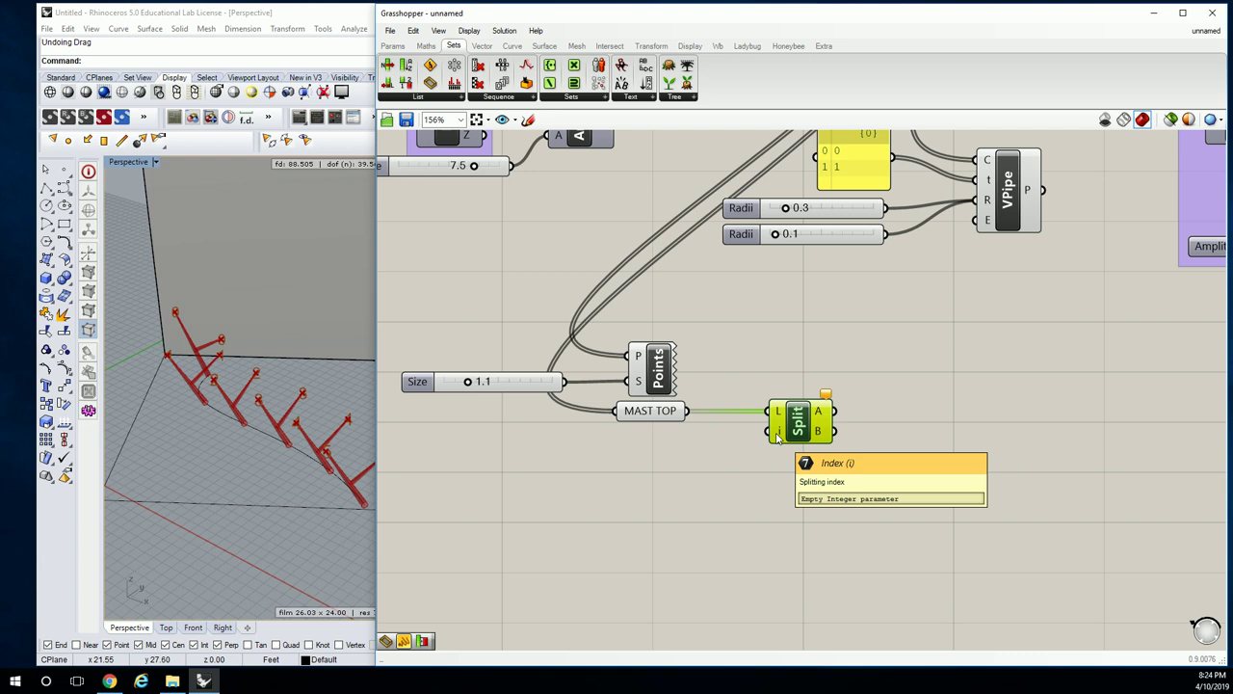
- Add a List Length component below MAST TOP, fed by its points
click(783, 369)
click(465, 97)
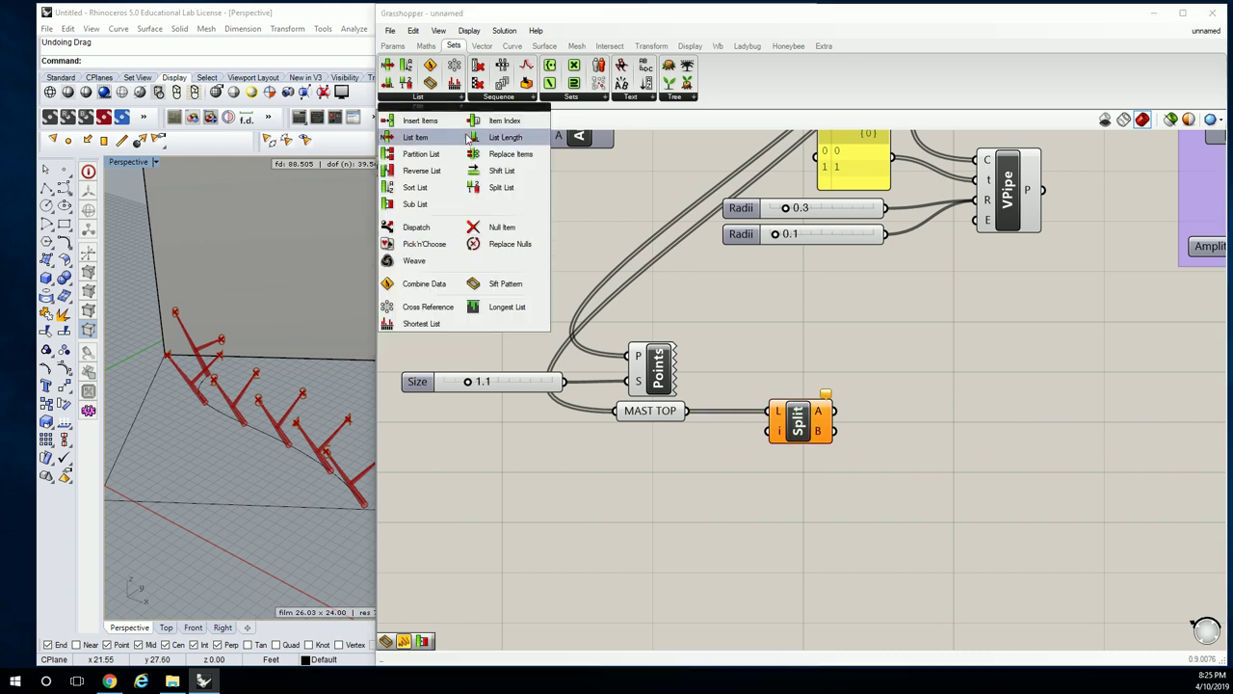
drag(468, 140, 687, 462)
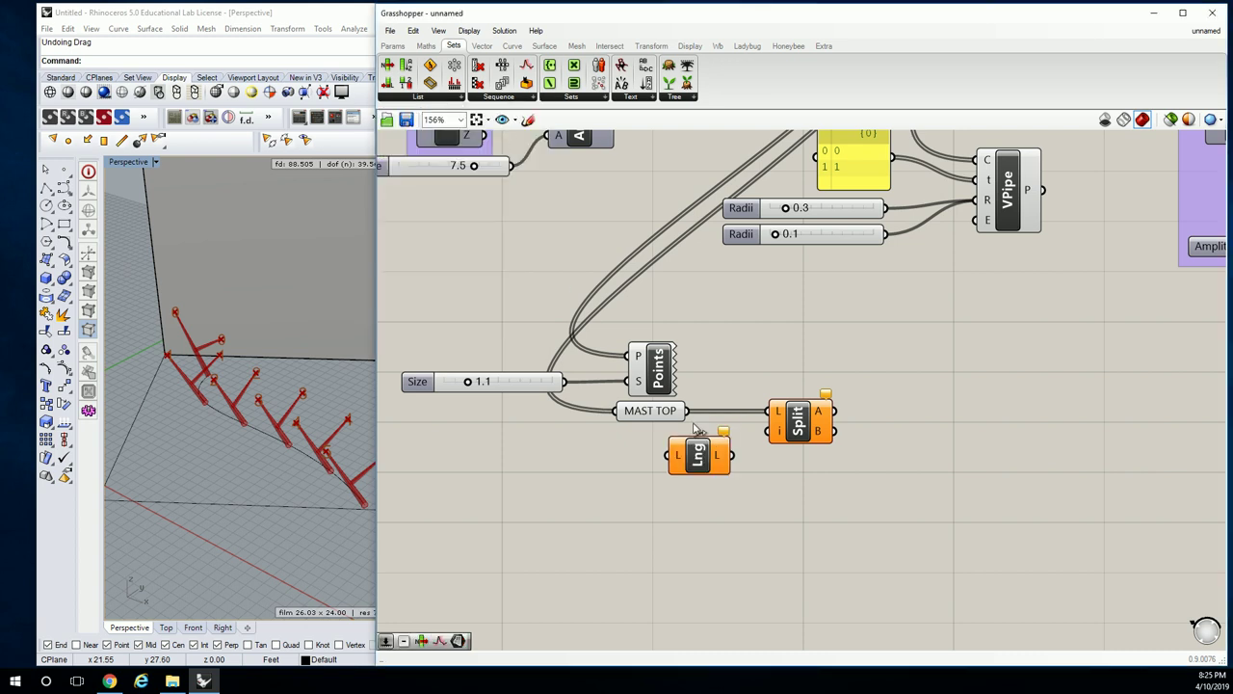
drag(688, 410, 729, 455)
- Wire the List Length count of 6 into Split List's index input, shifting Split List right
click(807, 414)
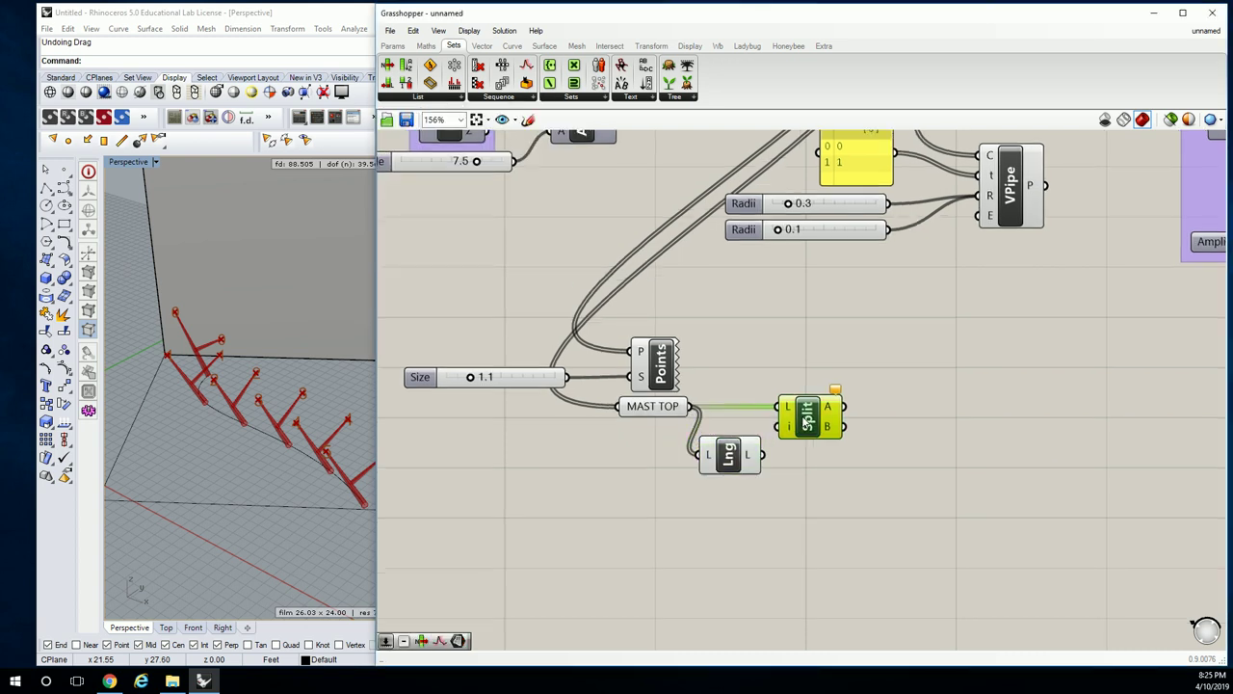
drag(807, 420, 832, 421)
mouse_move(750, 459)
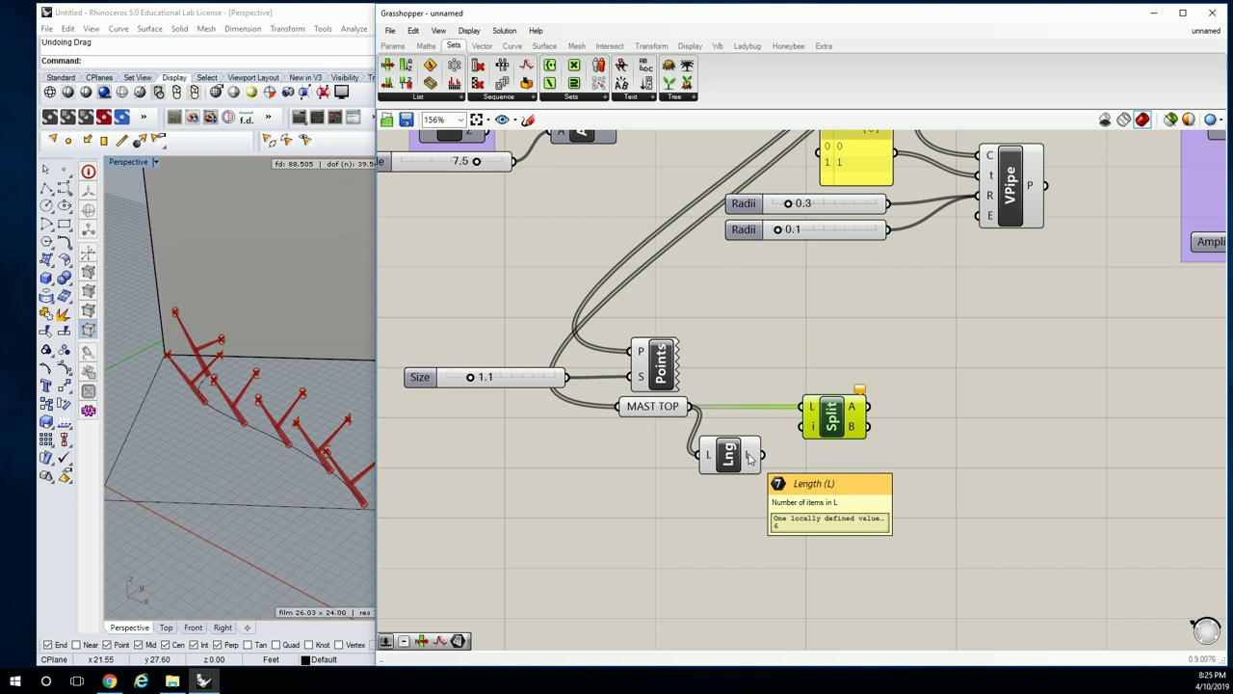
drag(749, 456, 808, 426)
mouse_move(852, 412)
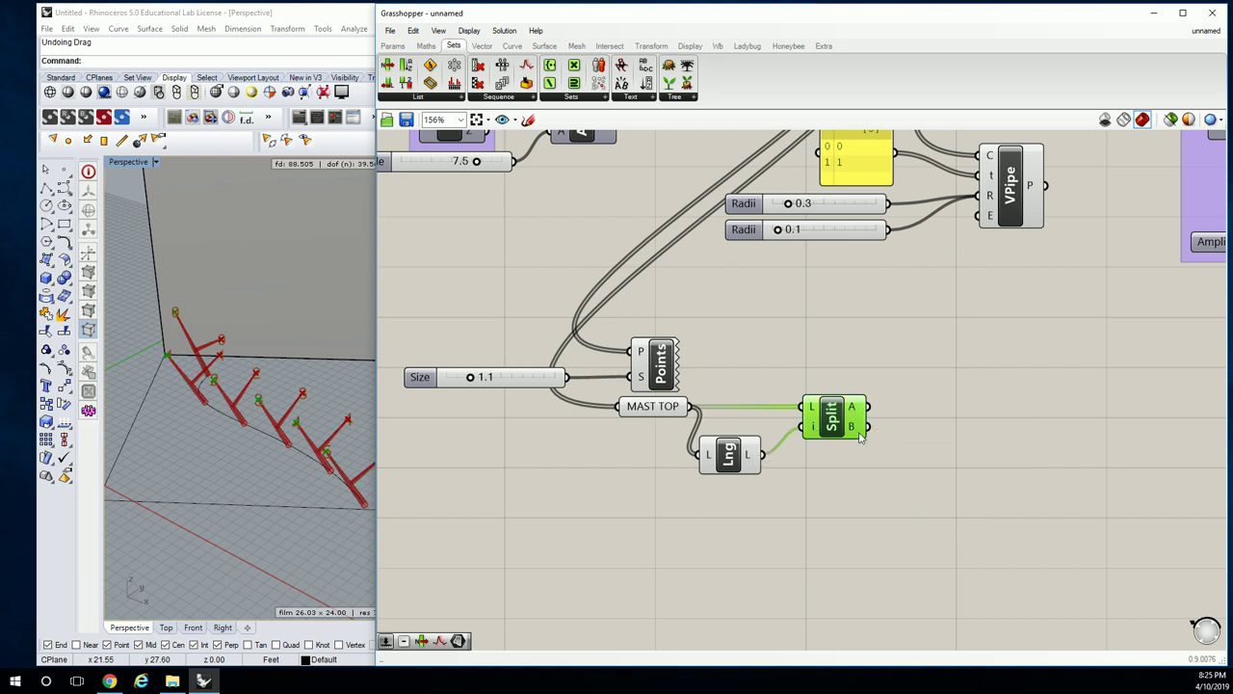
mouse_move(860, 436)
drag(831, 424, 921, 423)
- Add a Subtraction component and feed the MAST TOP list length into its A input
click(802, 357)
click(425, 46)
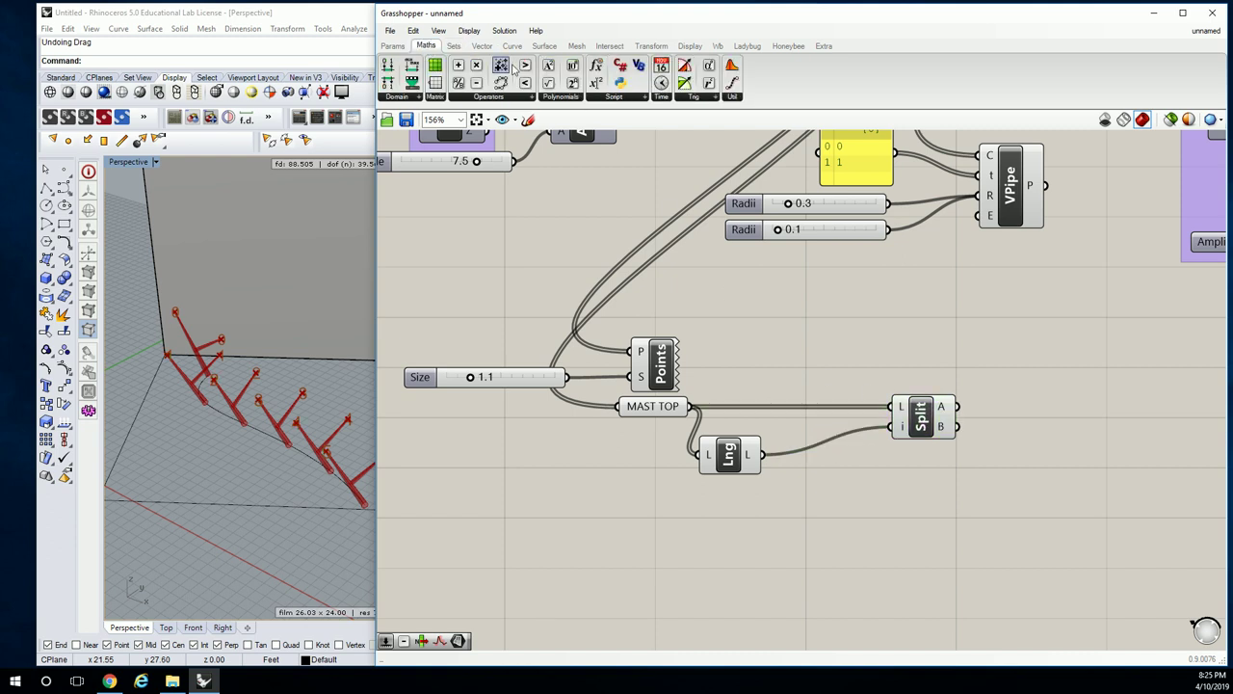
click(501, 99)
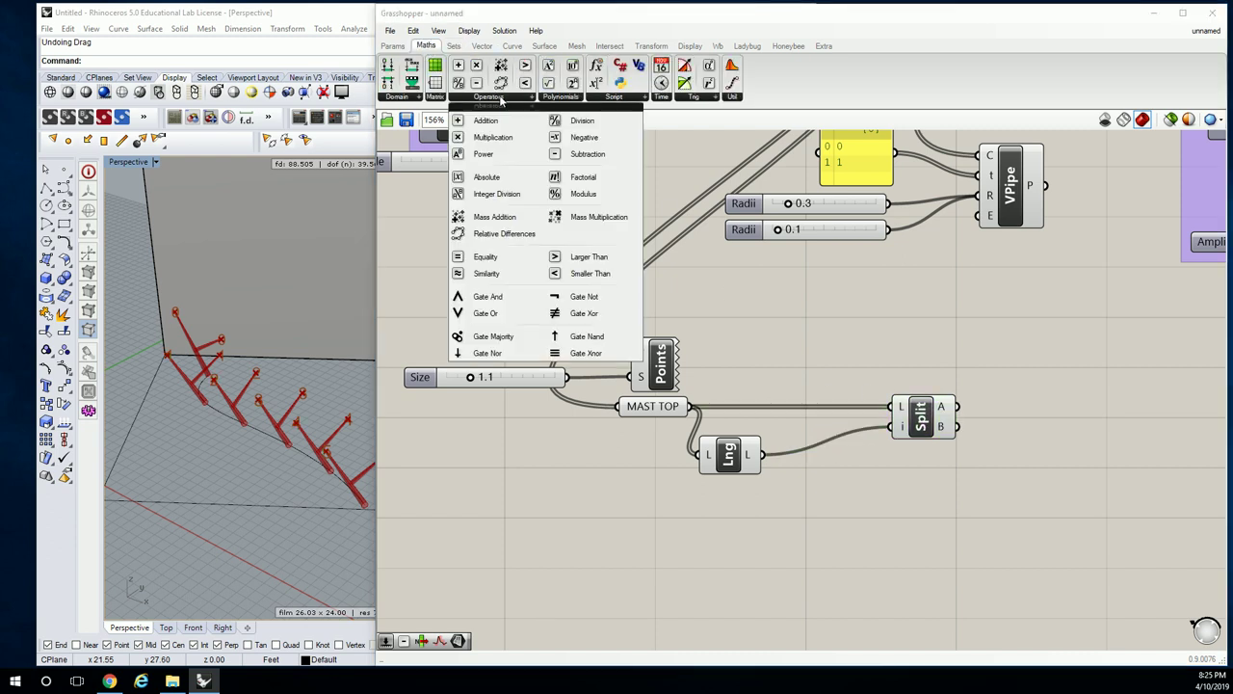
click(590, 154)
click(618, 220)
drag(618, 220, 809, 465)
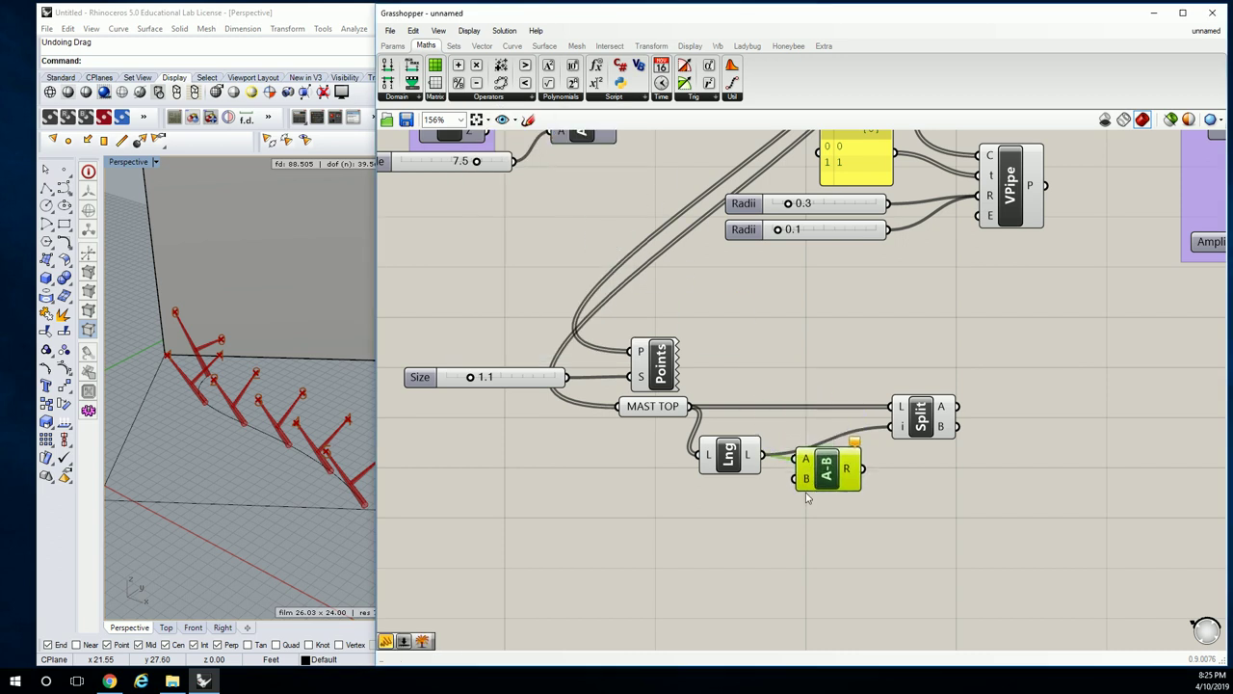
- Add a text Panel for the value 1 below Lng and view the Panel help page
double_click(717, 493)
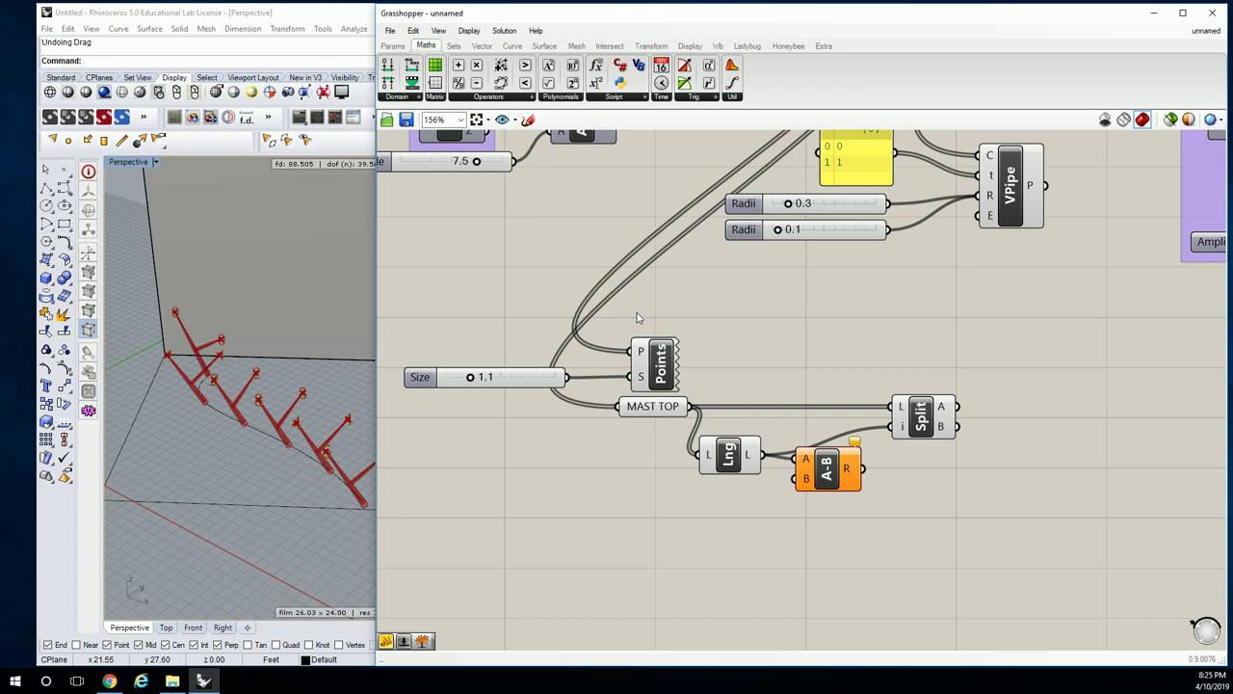
click(392, 45)
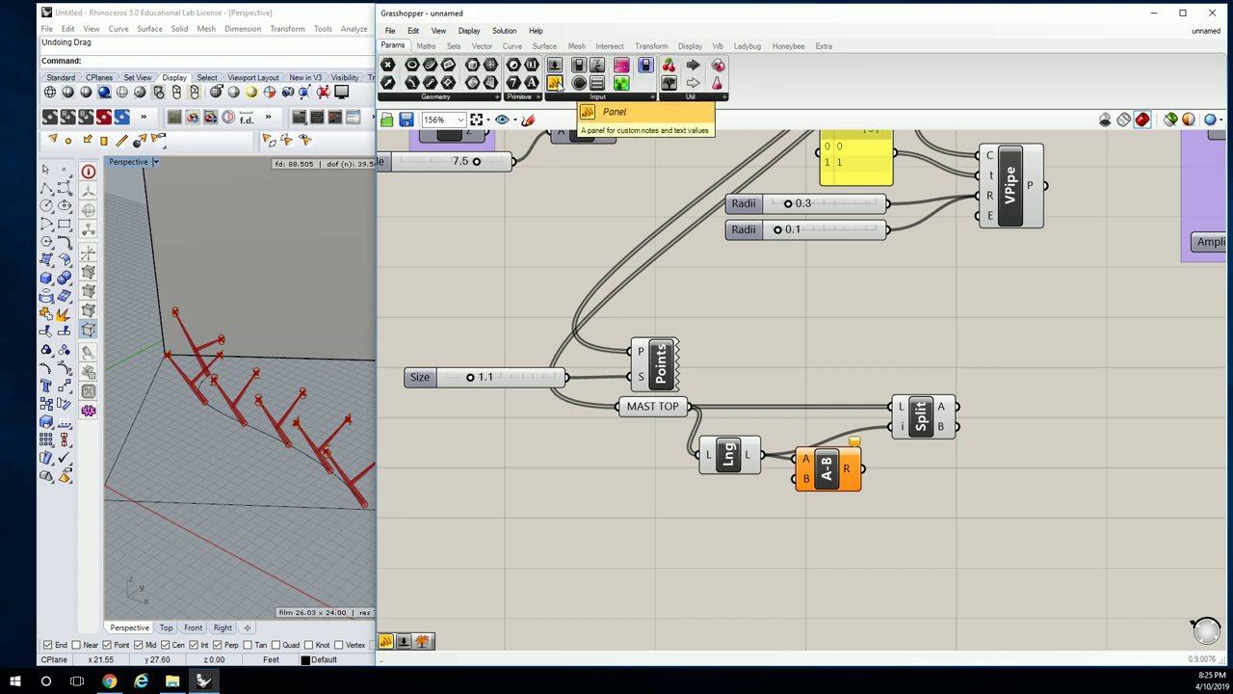
drag(557, 84, 745, 513)
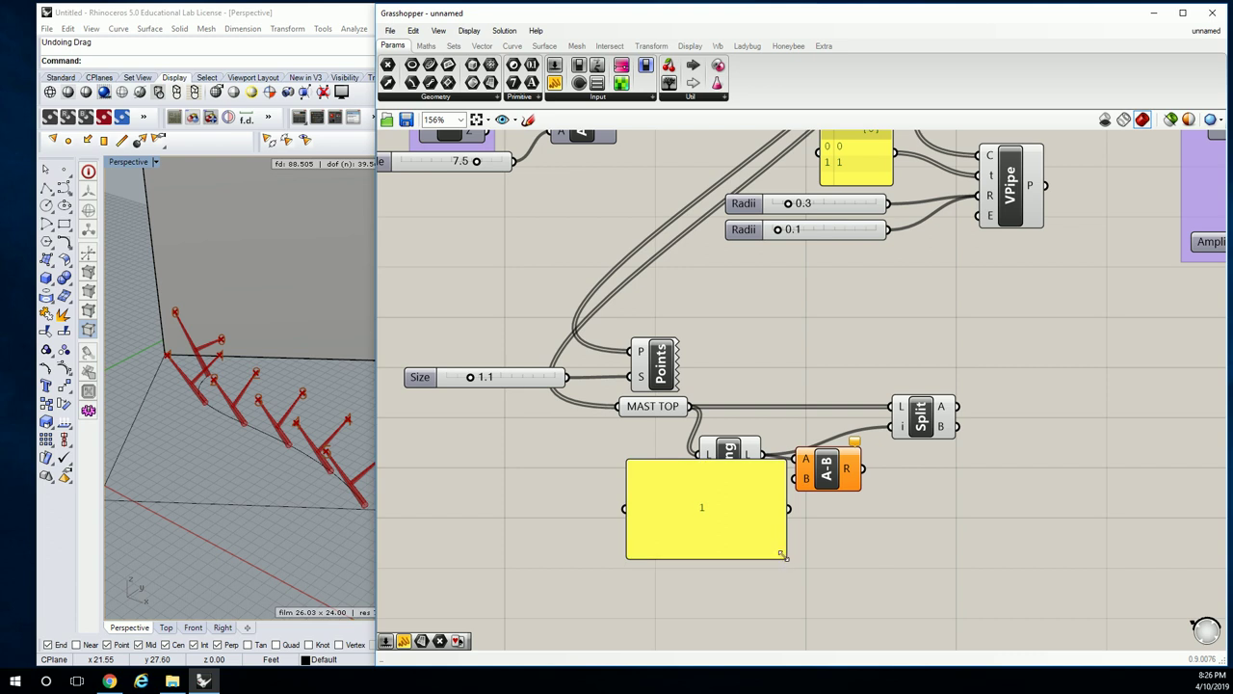
drag(782, 555, 895, 432)
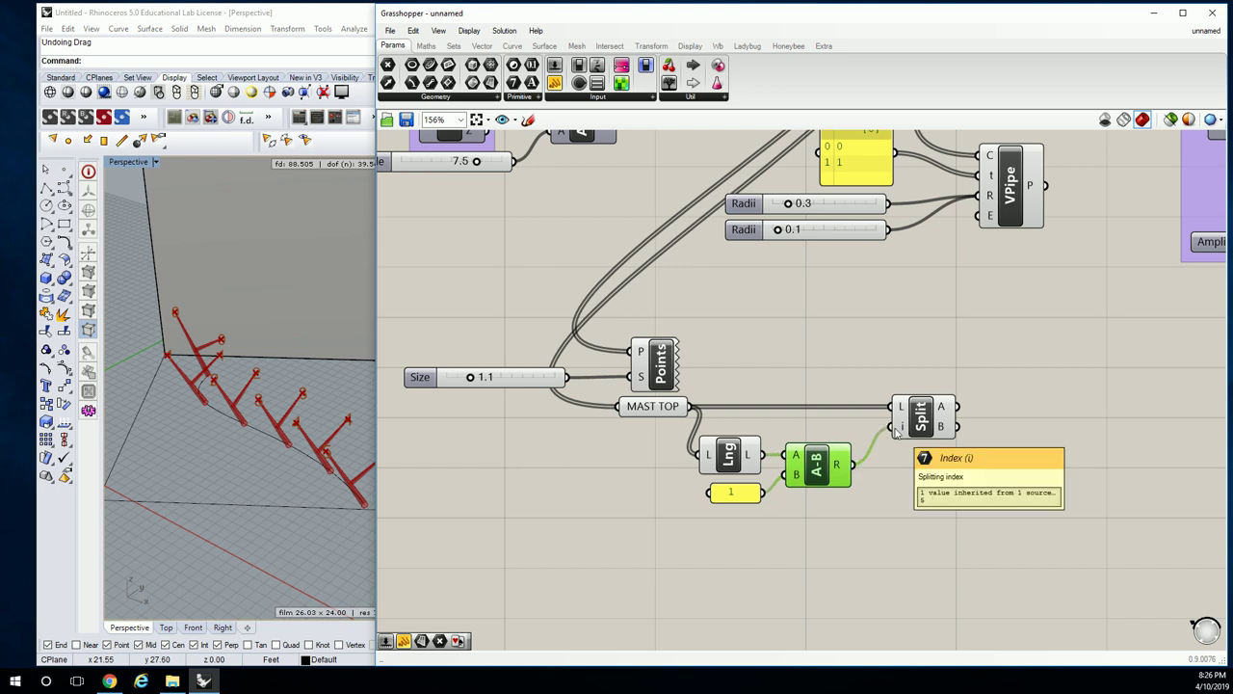
mouse_move(942, 409)
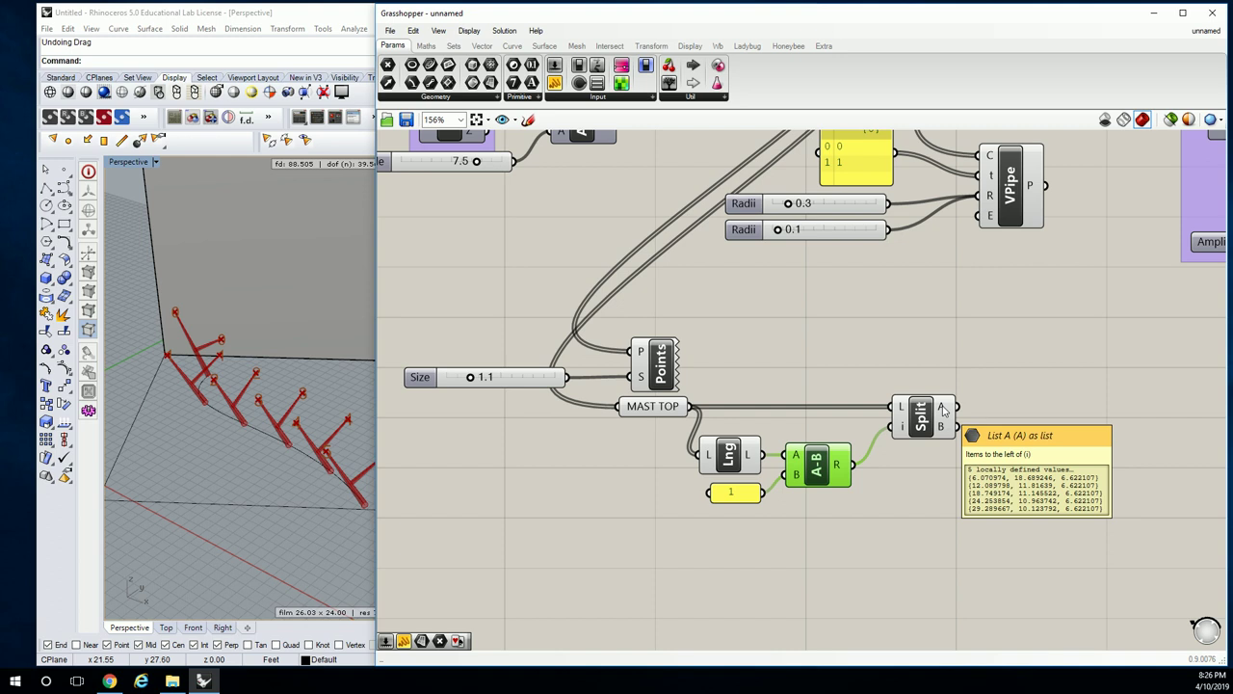
mouse_move(945, 430)
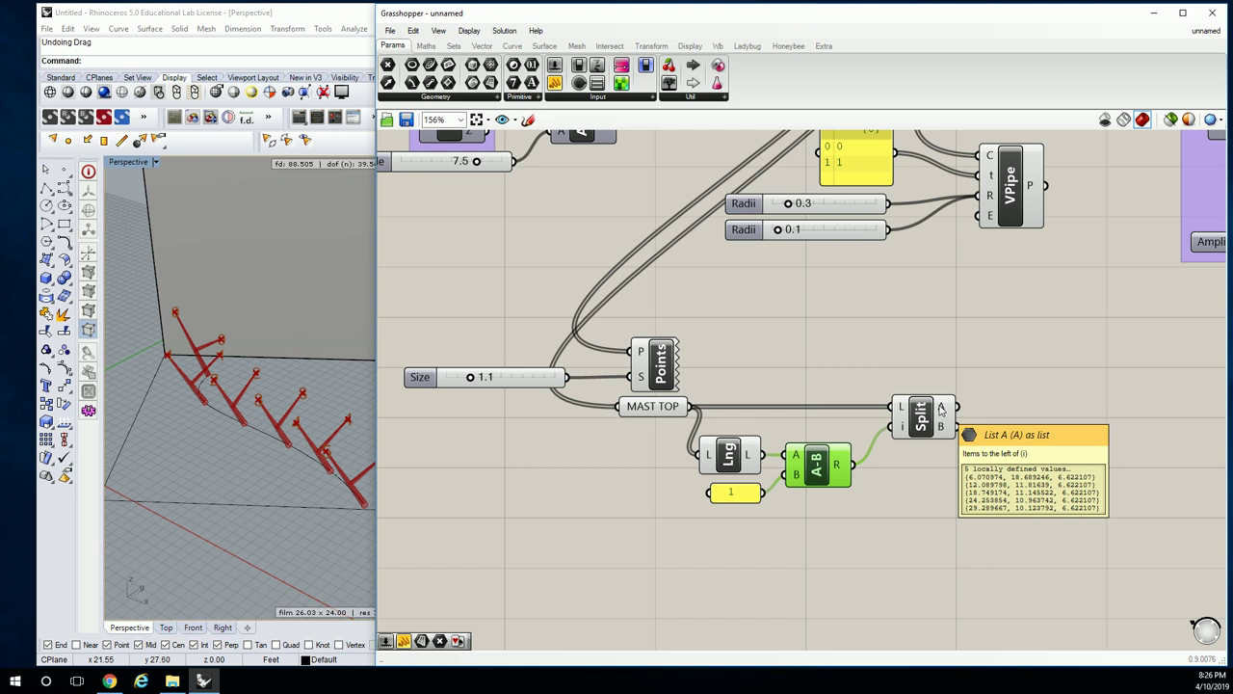
key(F1)
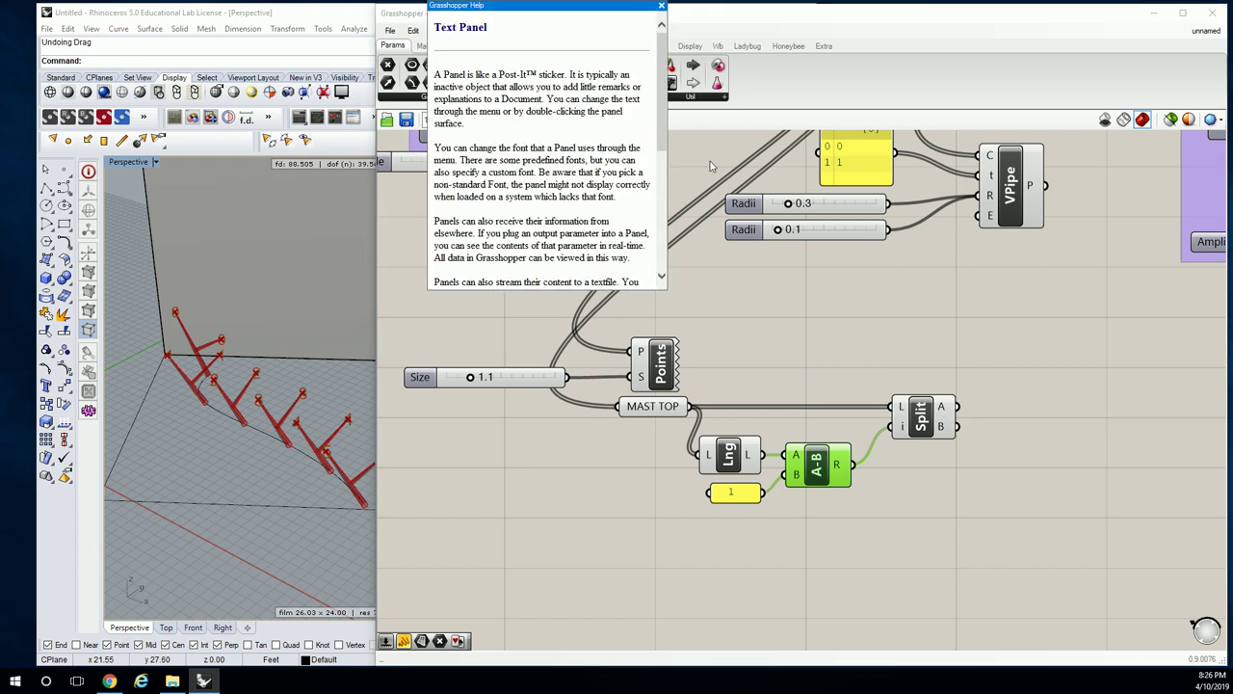
click(661, 7)
click(555, 83)
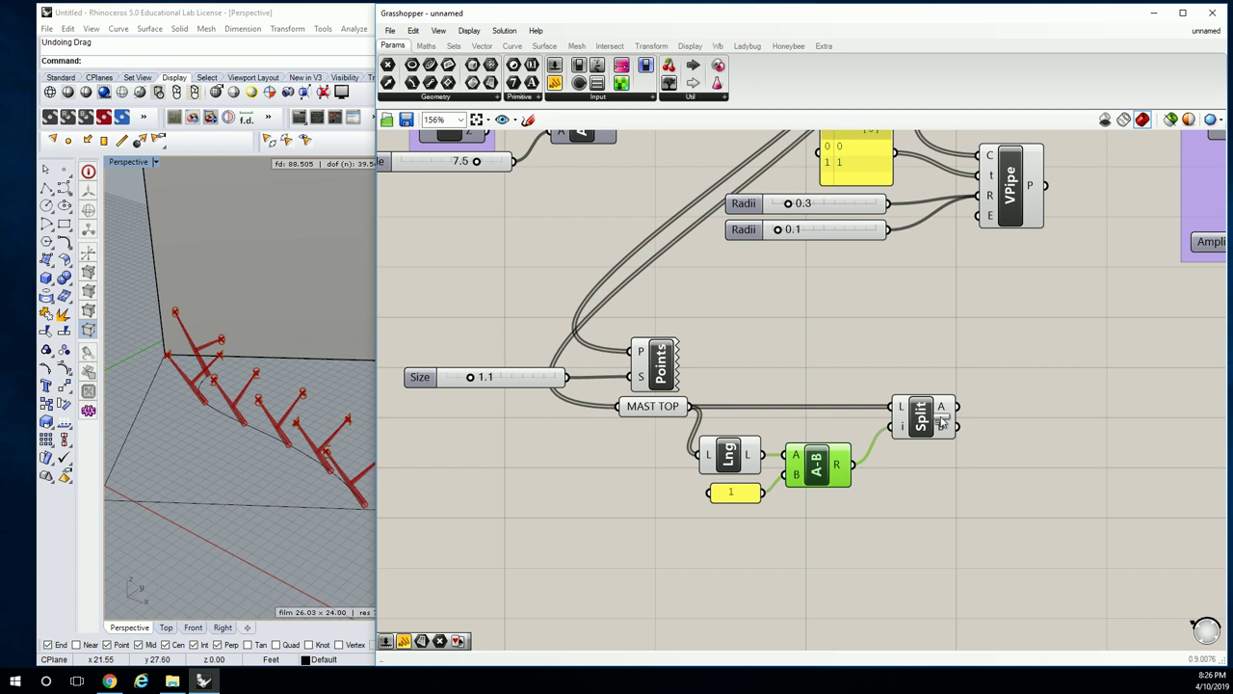
click(1019, 402)
drag(997, 400, 1058, 404)
drag(957, 406, 1047, 400)
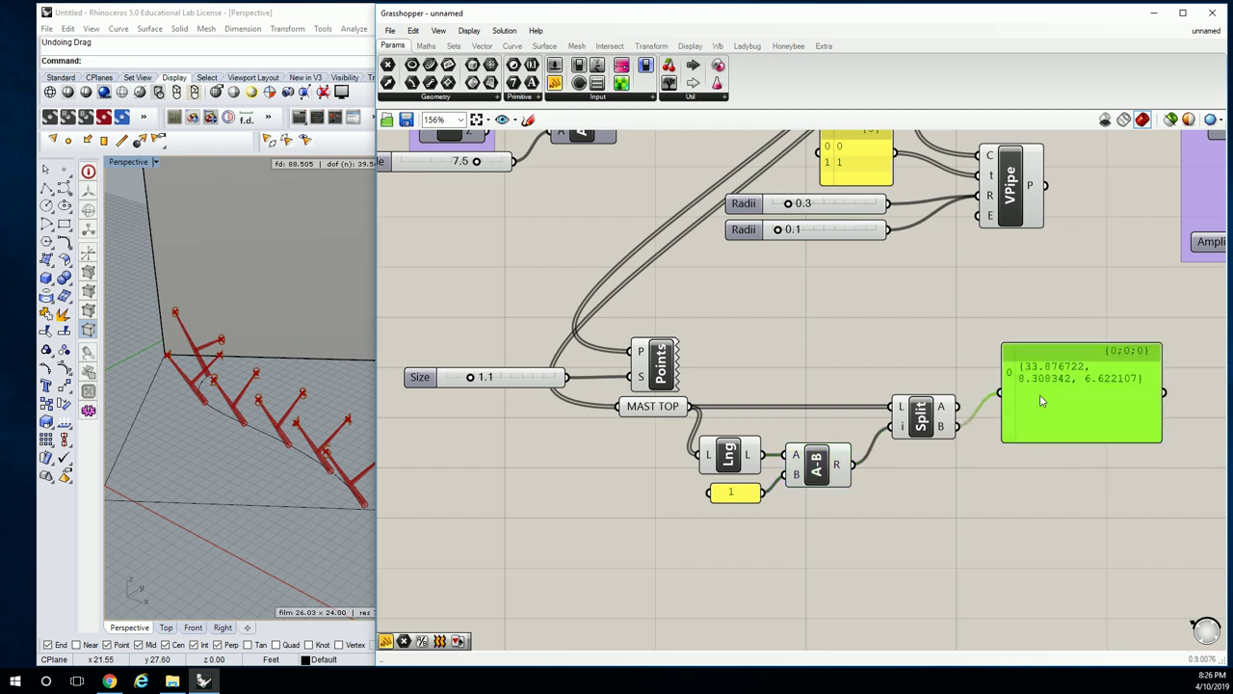
key(Delete)
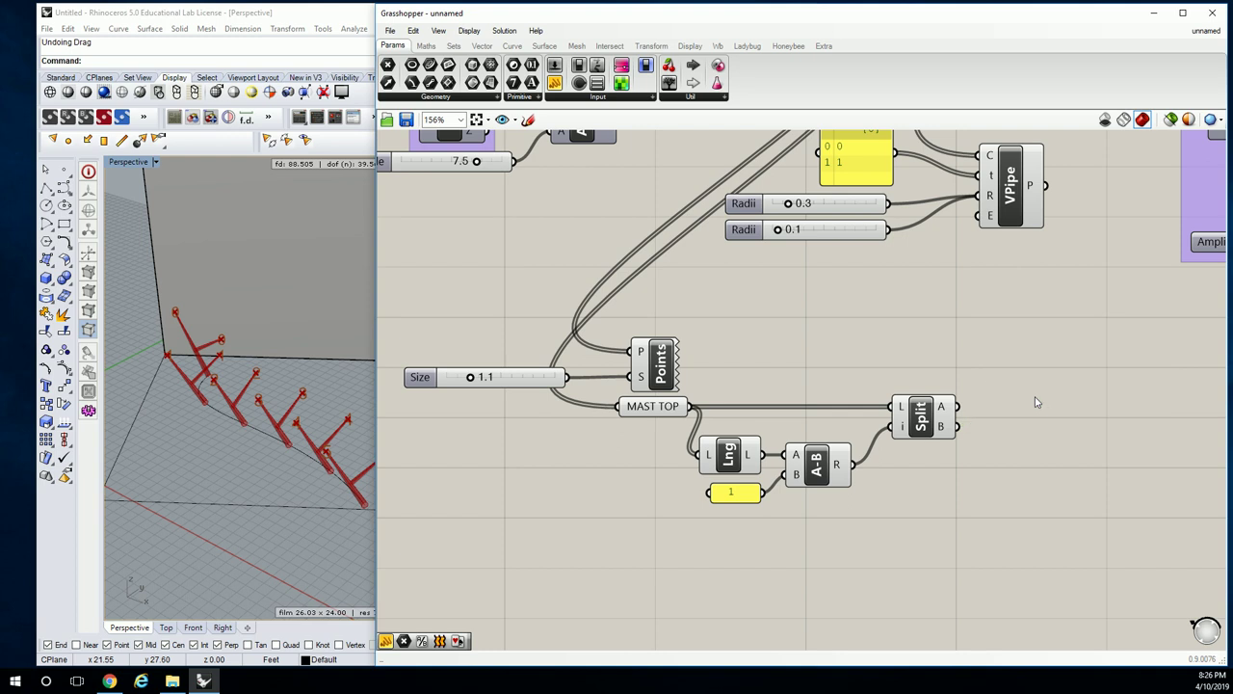
scroll(948, 386, down, 1)
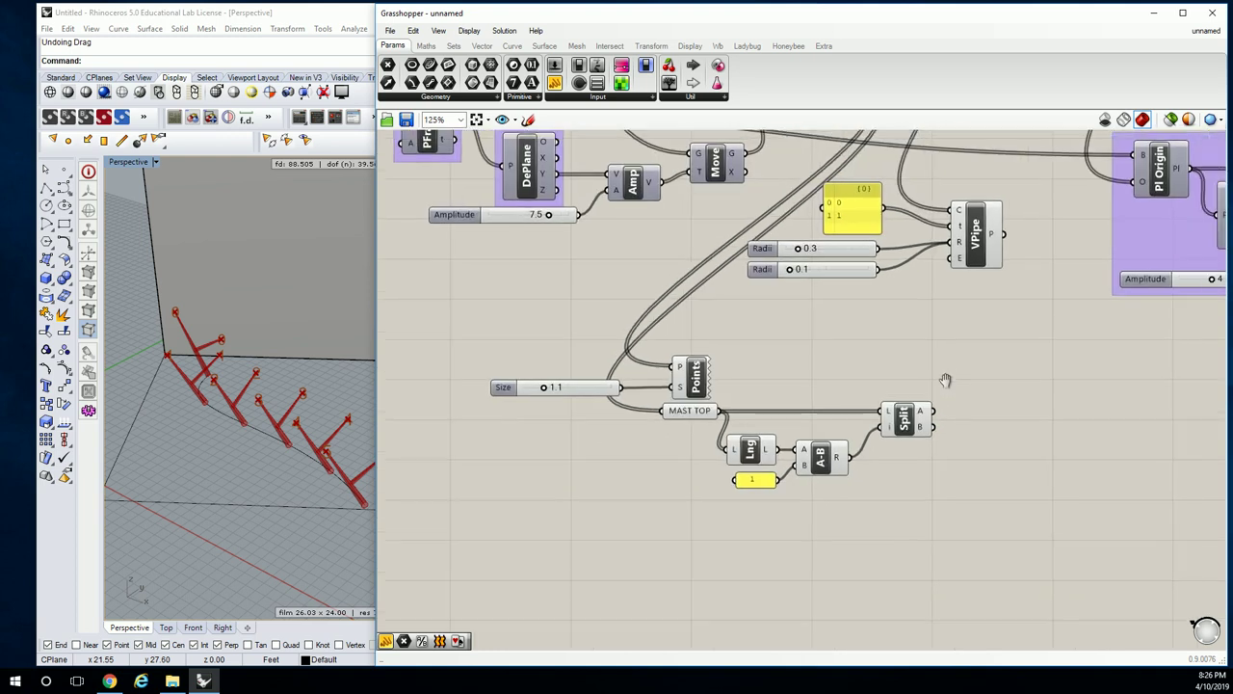
right_drag(945, 380, 930, 385)
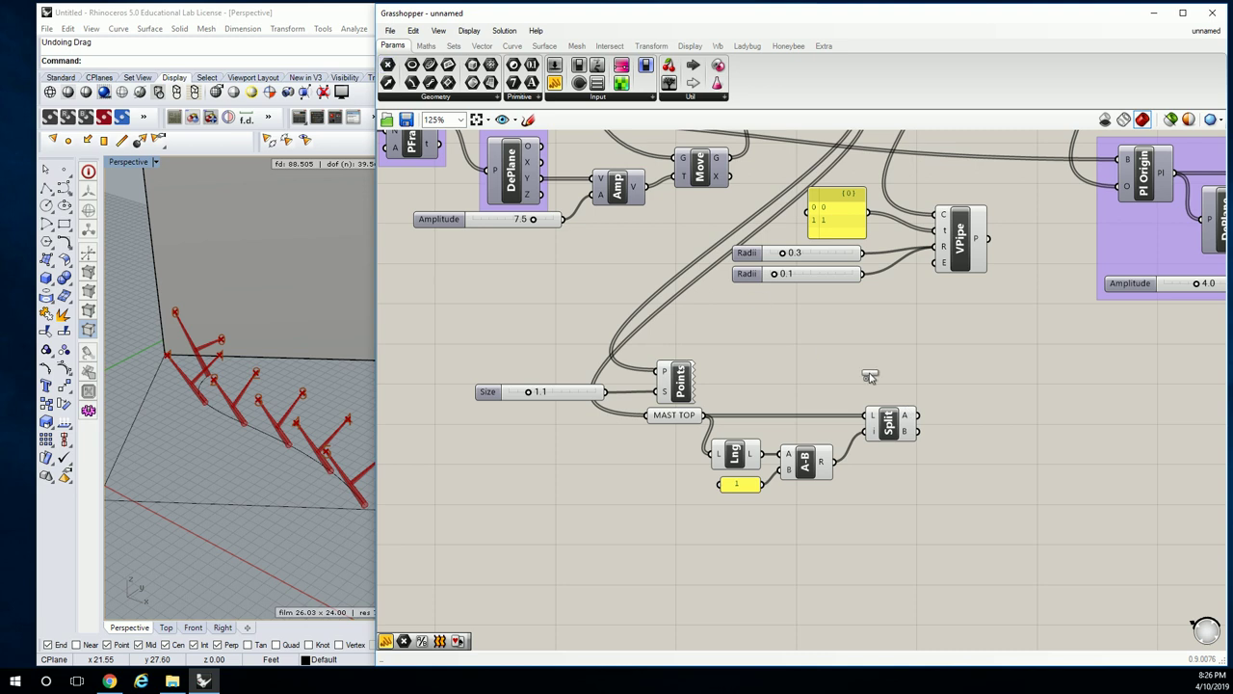
drag(869, 375, 955, 415)
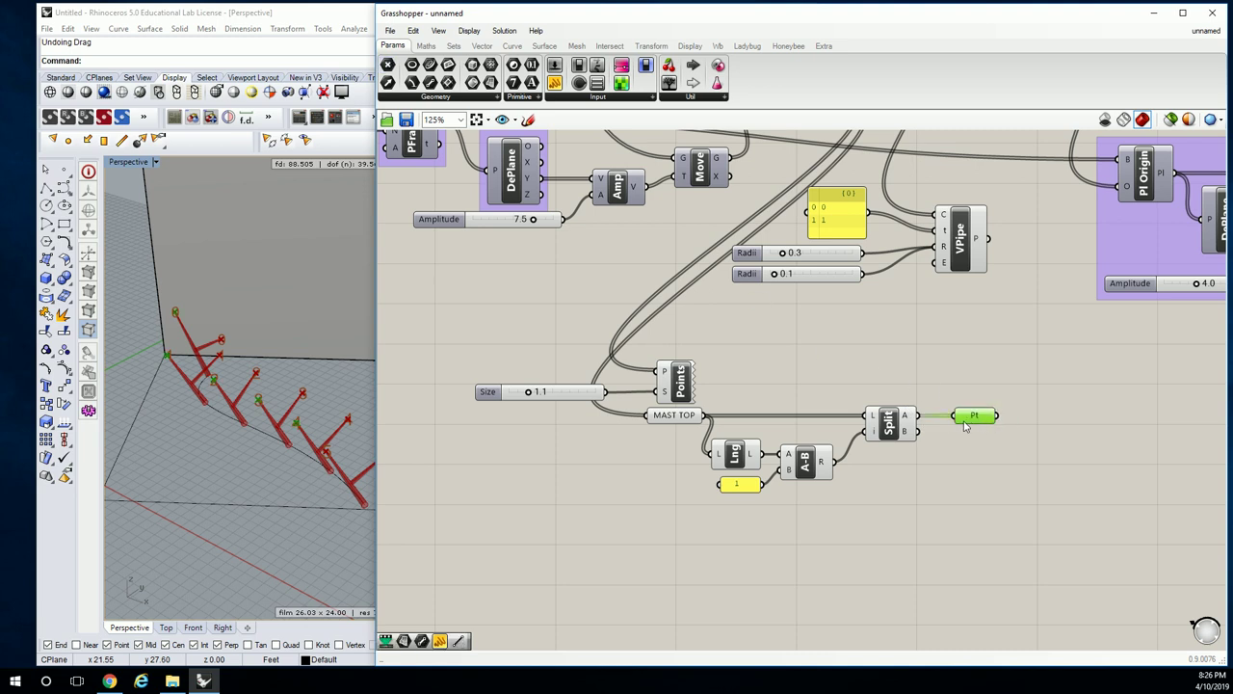
right_drag(251, 404, 200, 337)
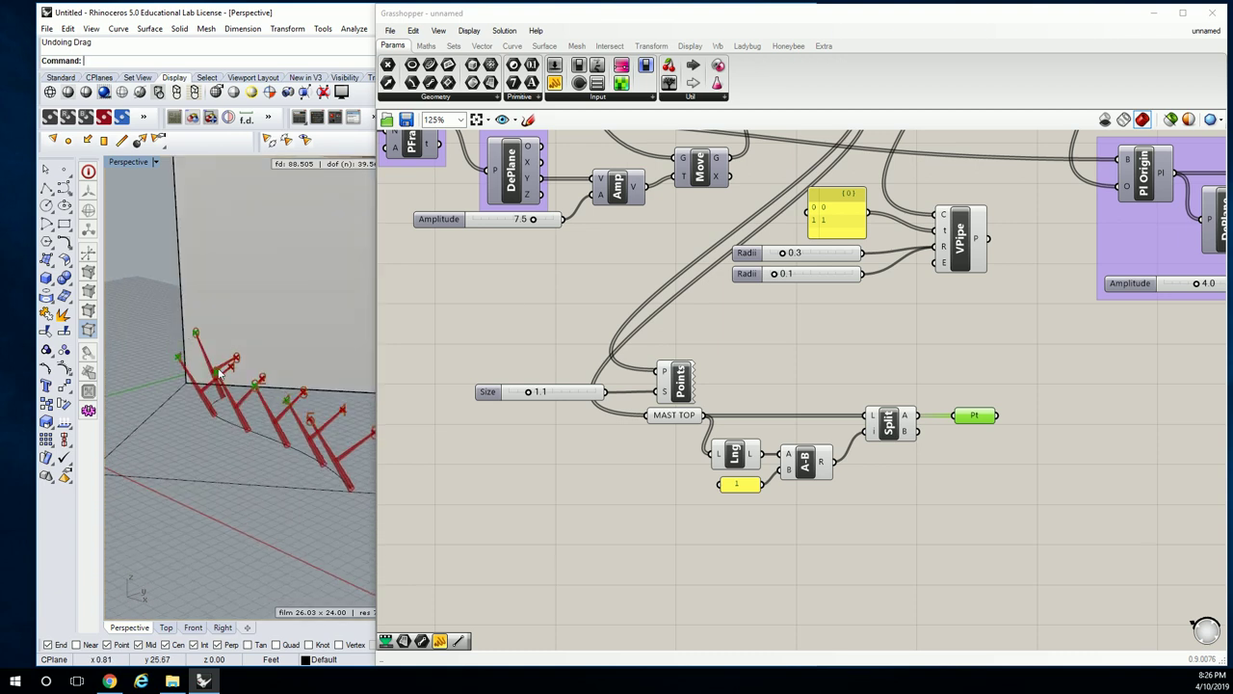
right_drag(304, 411, 339, 461)
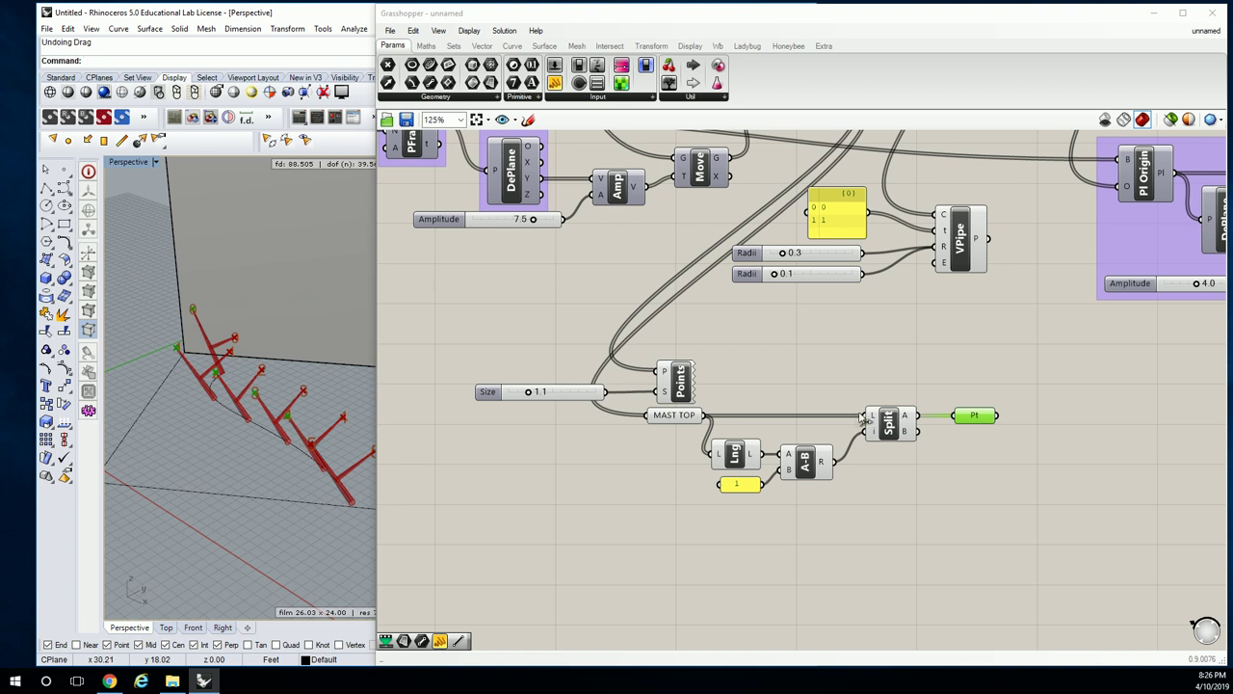
mouse_move(975, 417)
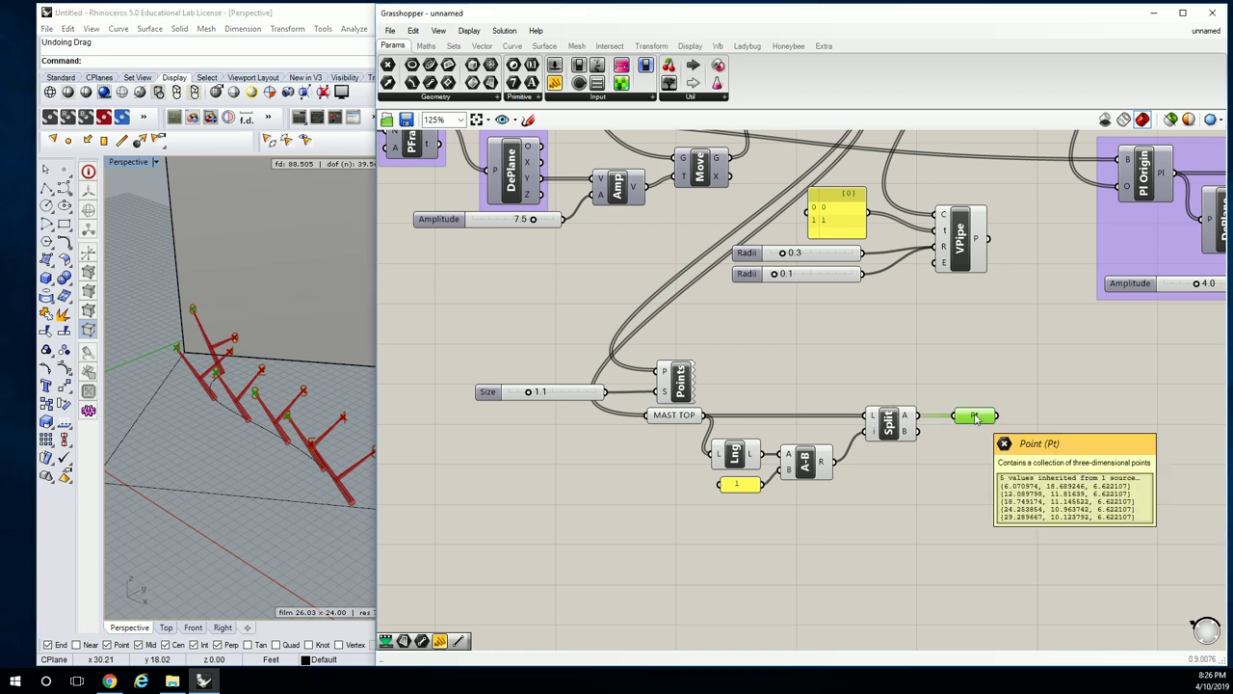
key(Delete)
scroll(858, 386, up, 2)
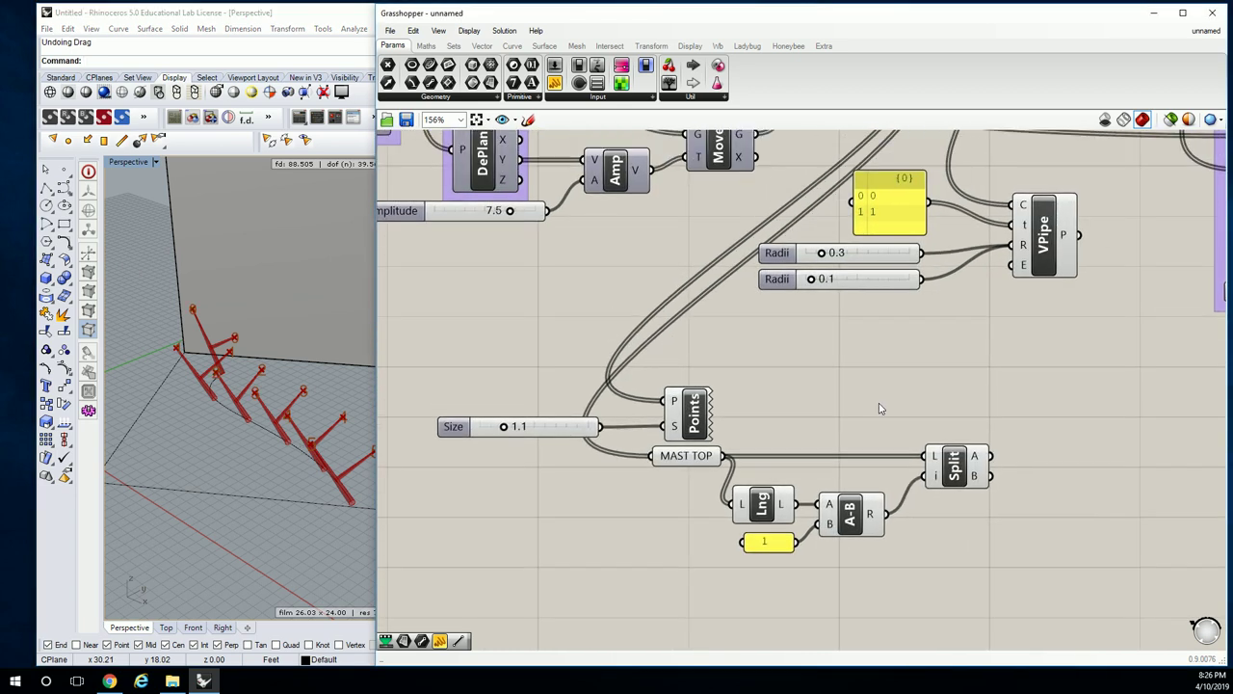